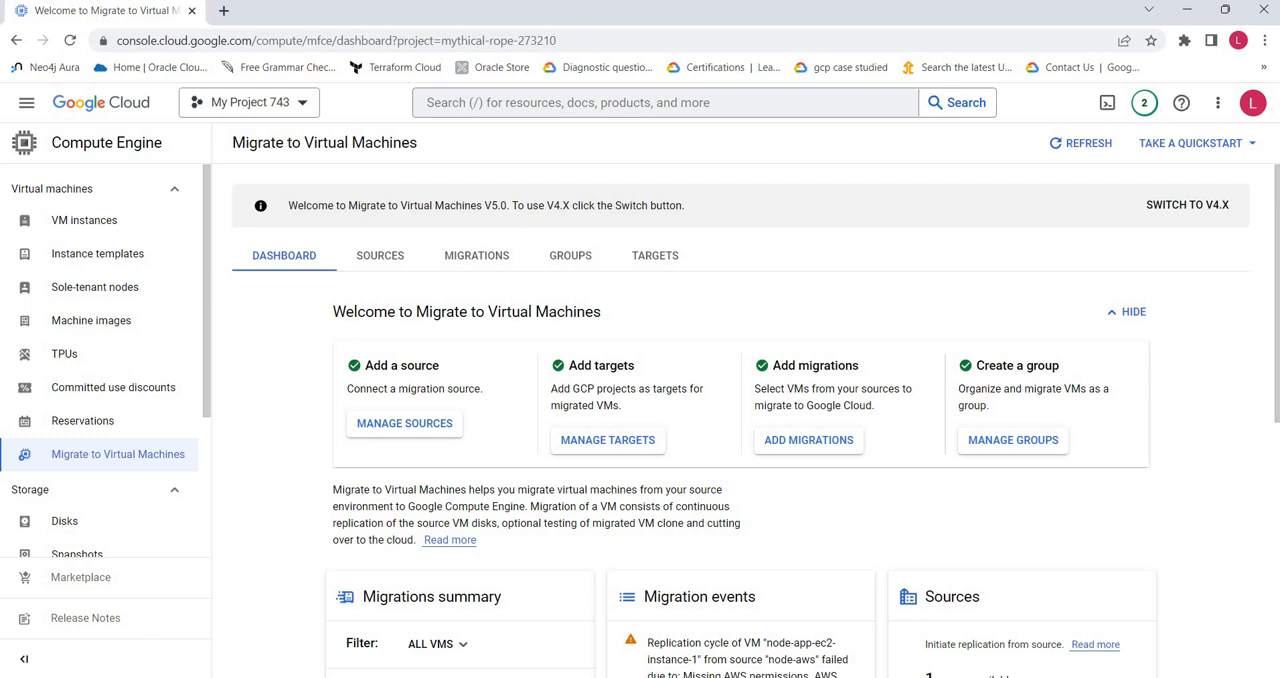
# Step: Switch to the Word document and examine the Migrate to Virtual Machines diagram from source to target
pyautogui.click(614, 677)
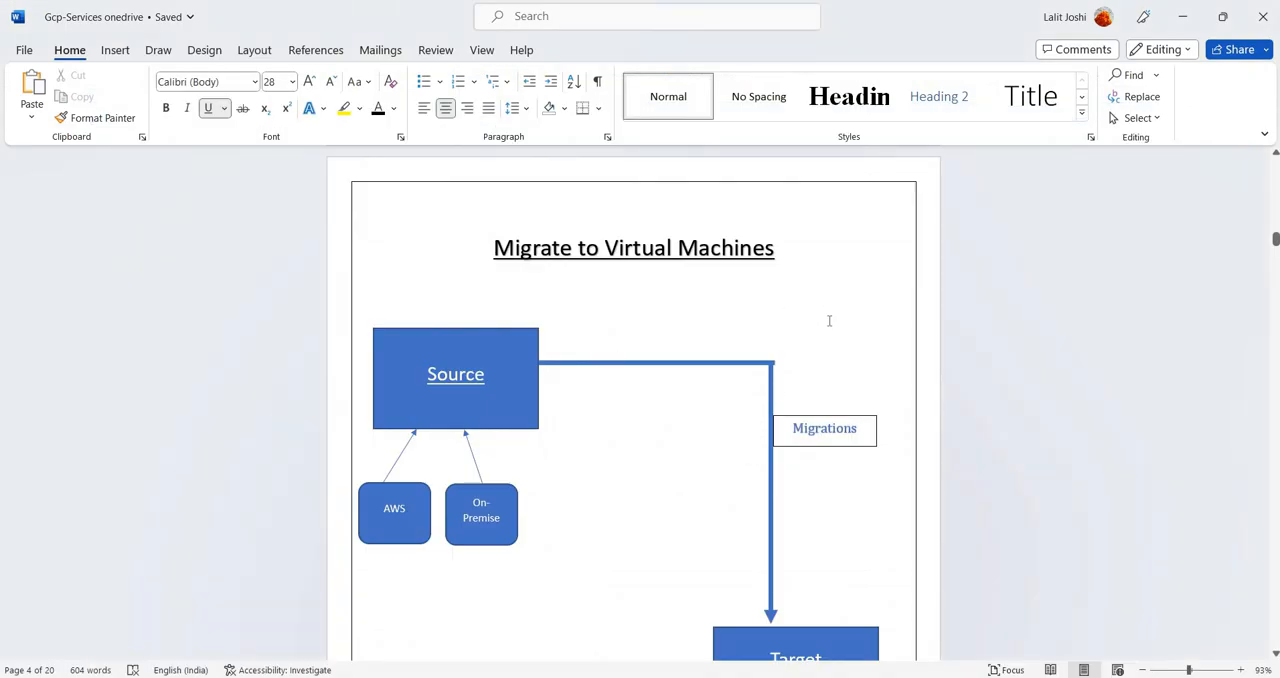
pyautogui.scroll(-1, 829, 320)
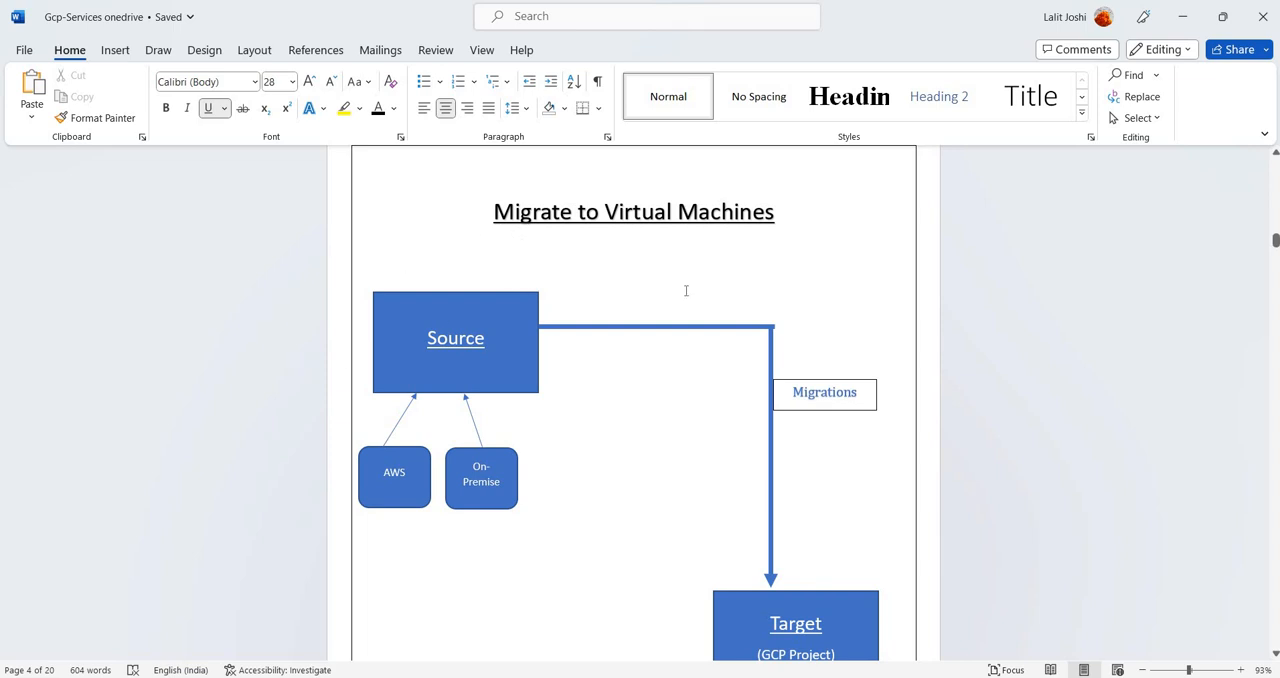
pyautogui.scroll(-1, 825, 500)
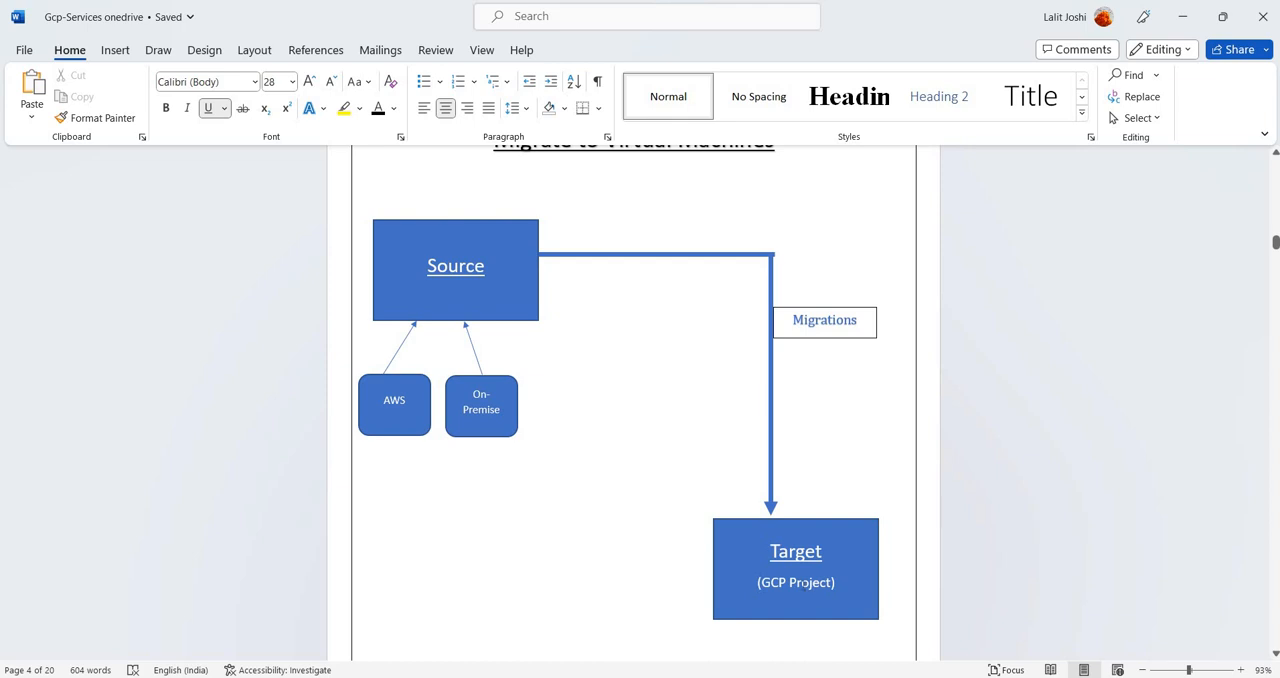
pyautogui.scroll(1, 352, 290)
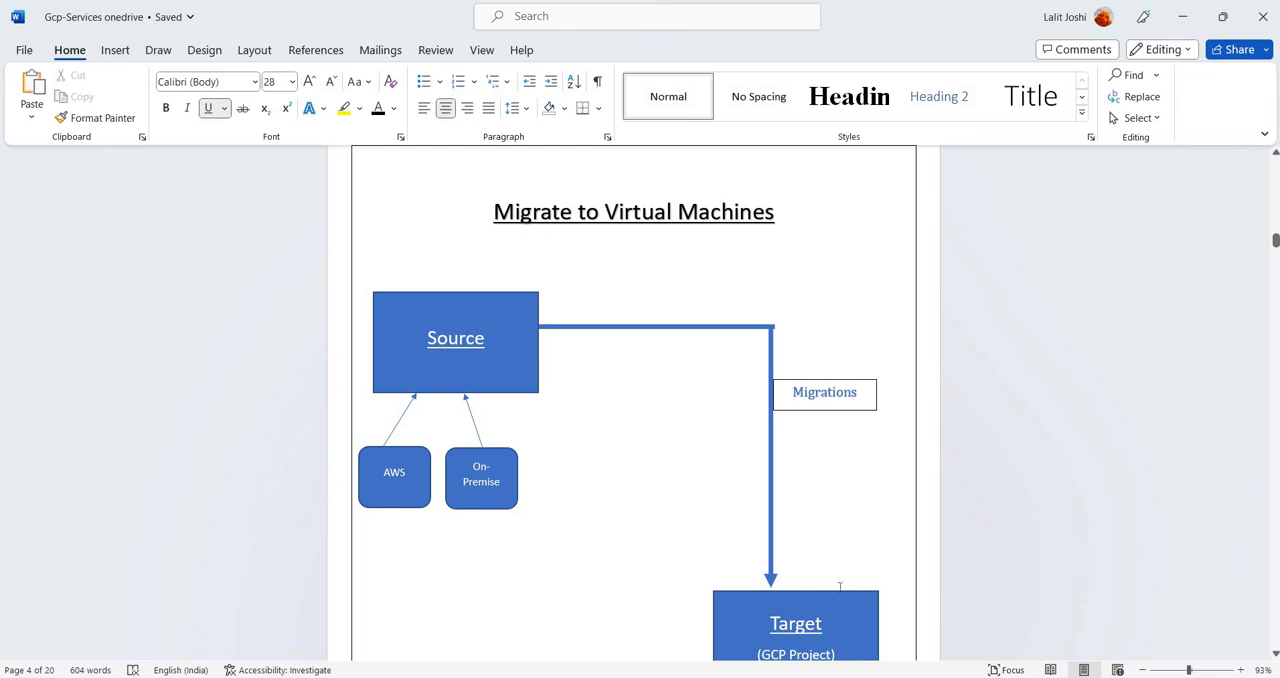
pyautogui.scroll(-1, 840, 587)
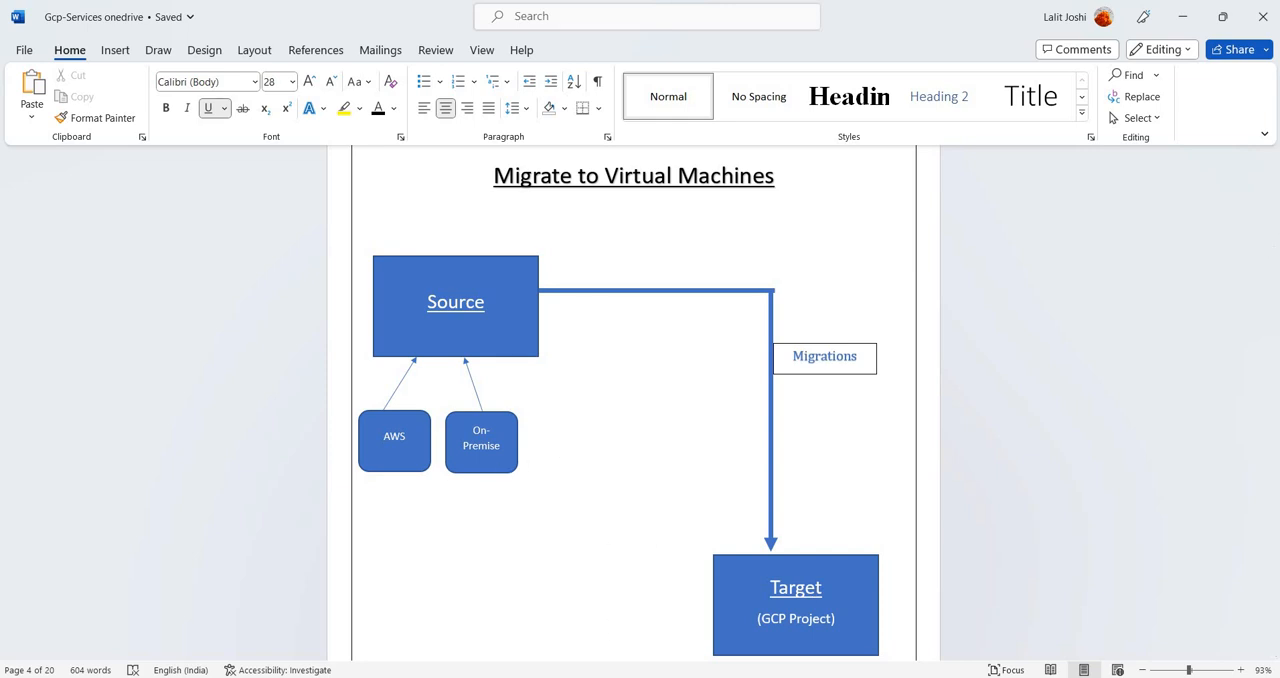
# Step: Switch back to the Google Cloud console and open the migration sources
pyautogui.click(600, 600)
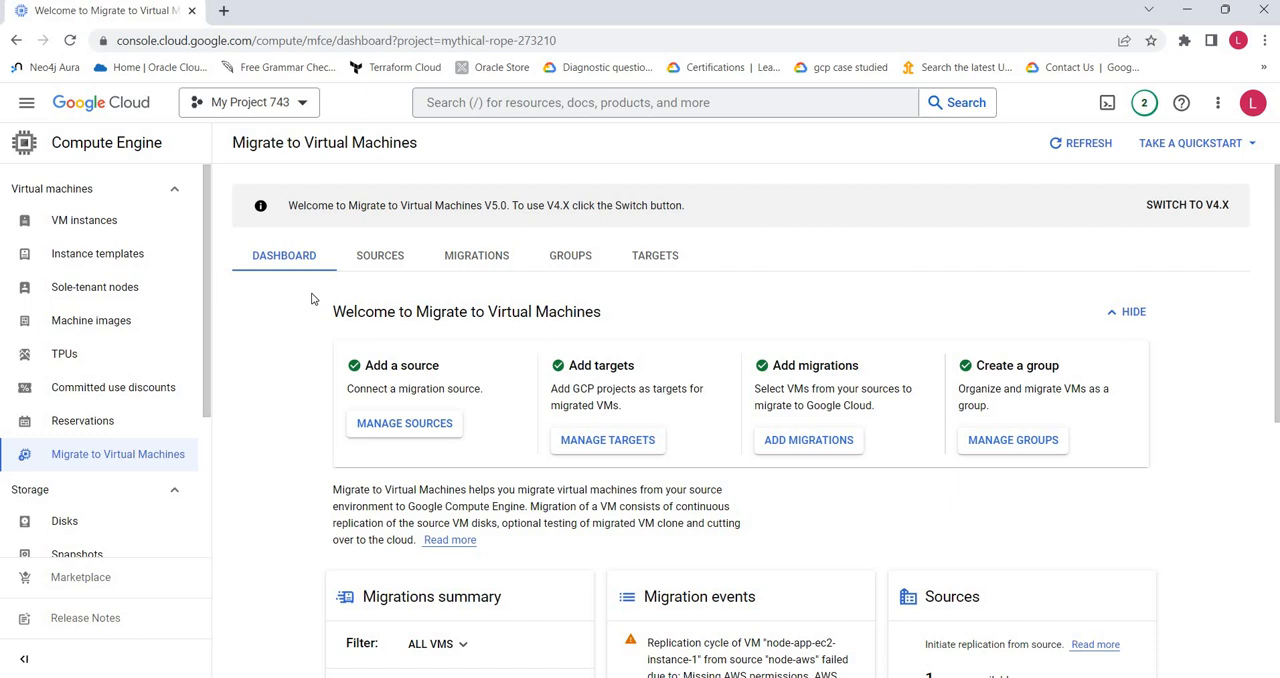
pyautogui.click(371, 258)
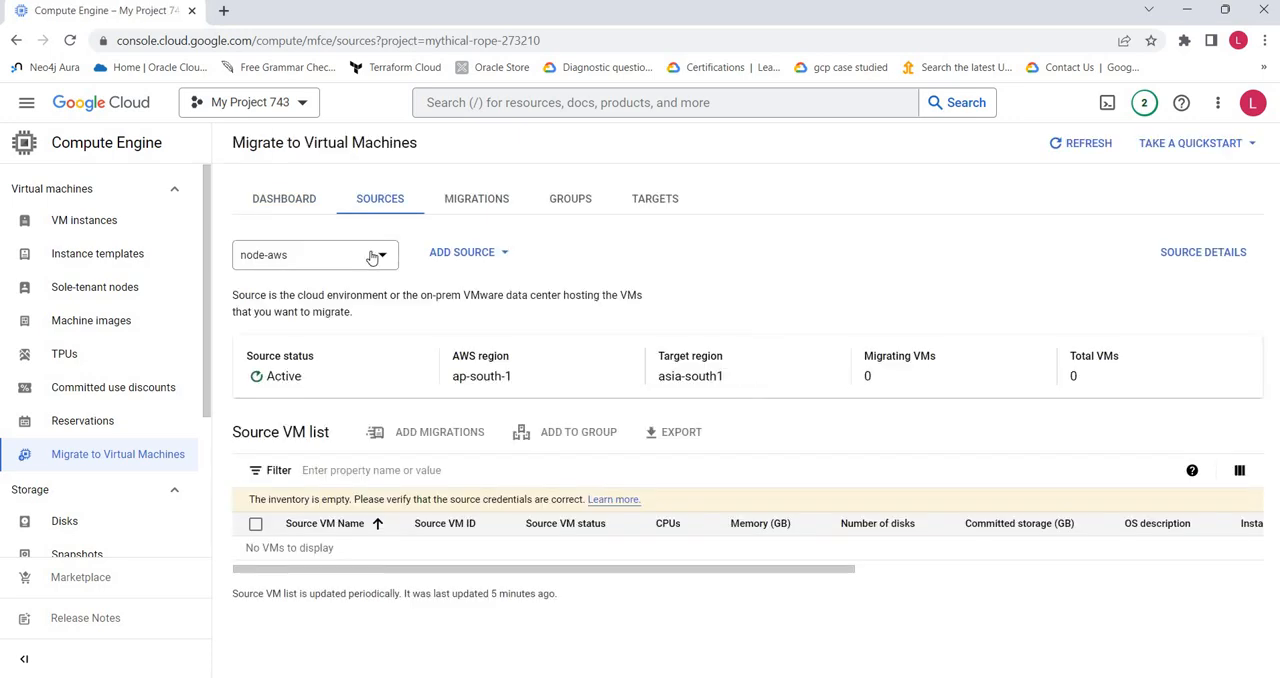
# Step: Try out the form for adding an AWS source with a security group filter named aasa, and discard it
pyautogui.click(453, 256)
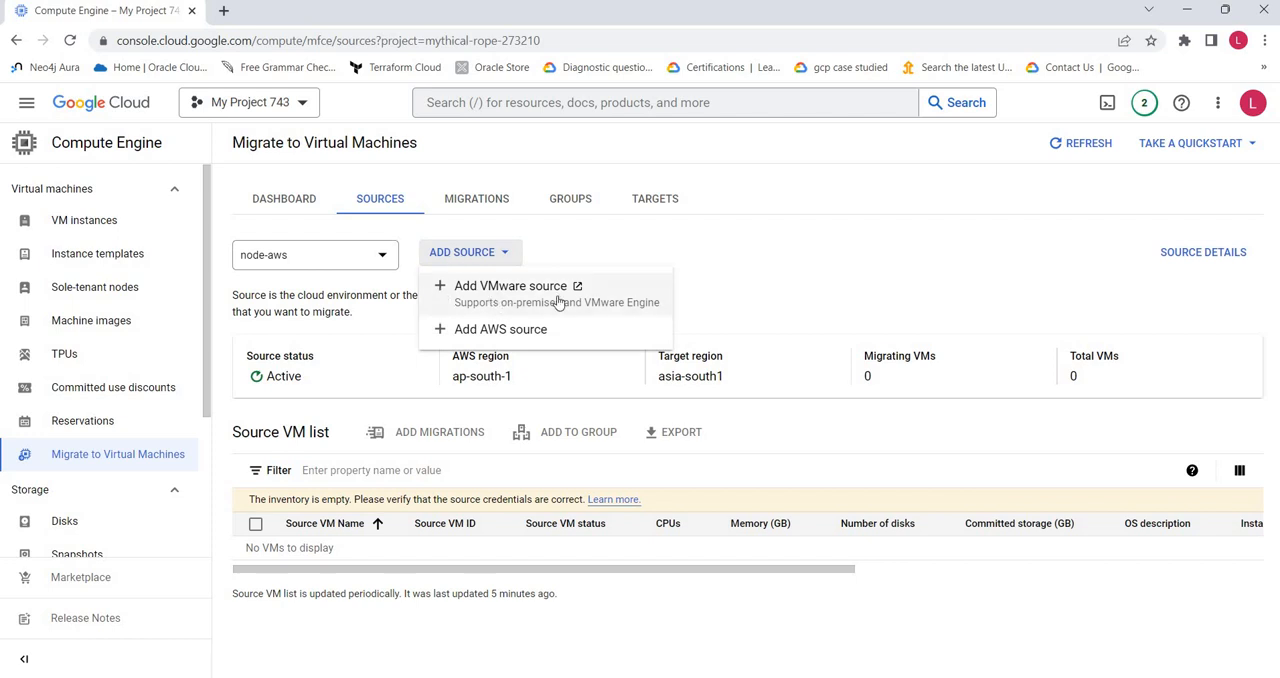
pyautogui.click(521, 333)
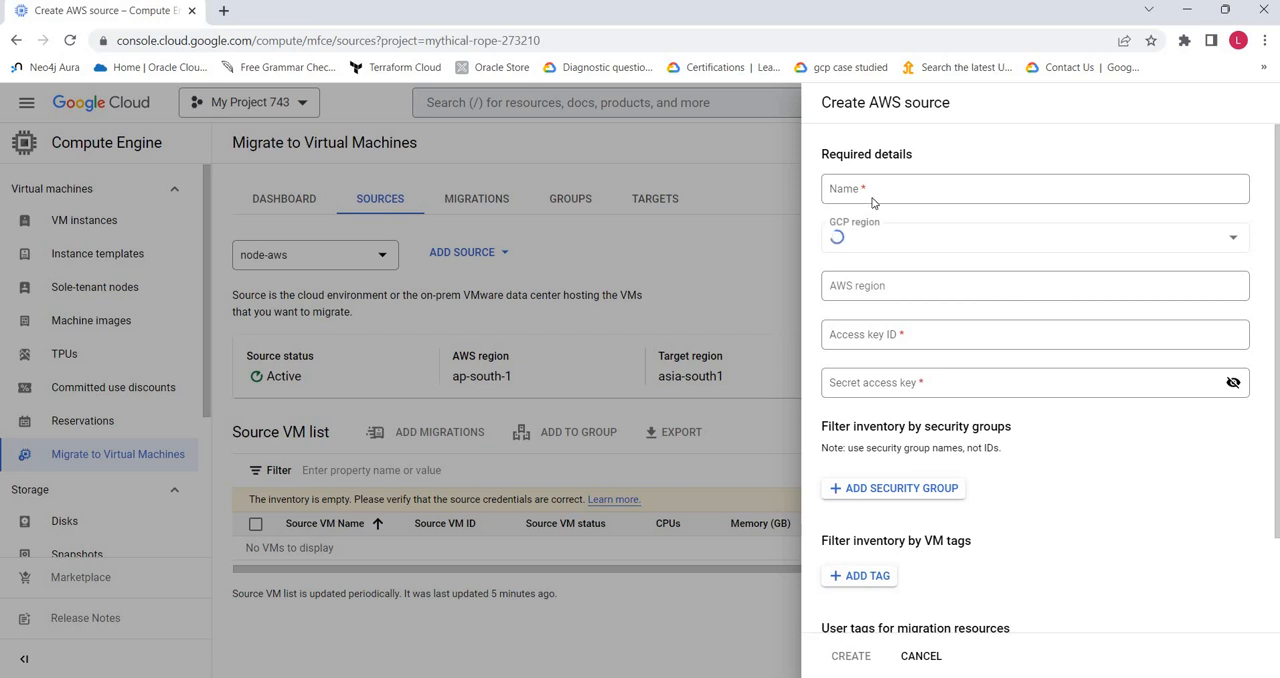
pyautogui.click(886, 290)
pyautogui.click(1183, 587)
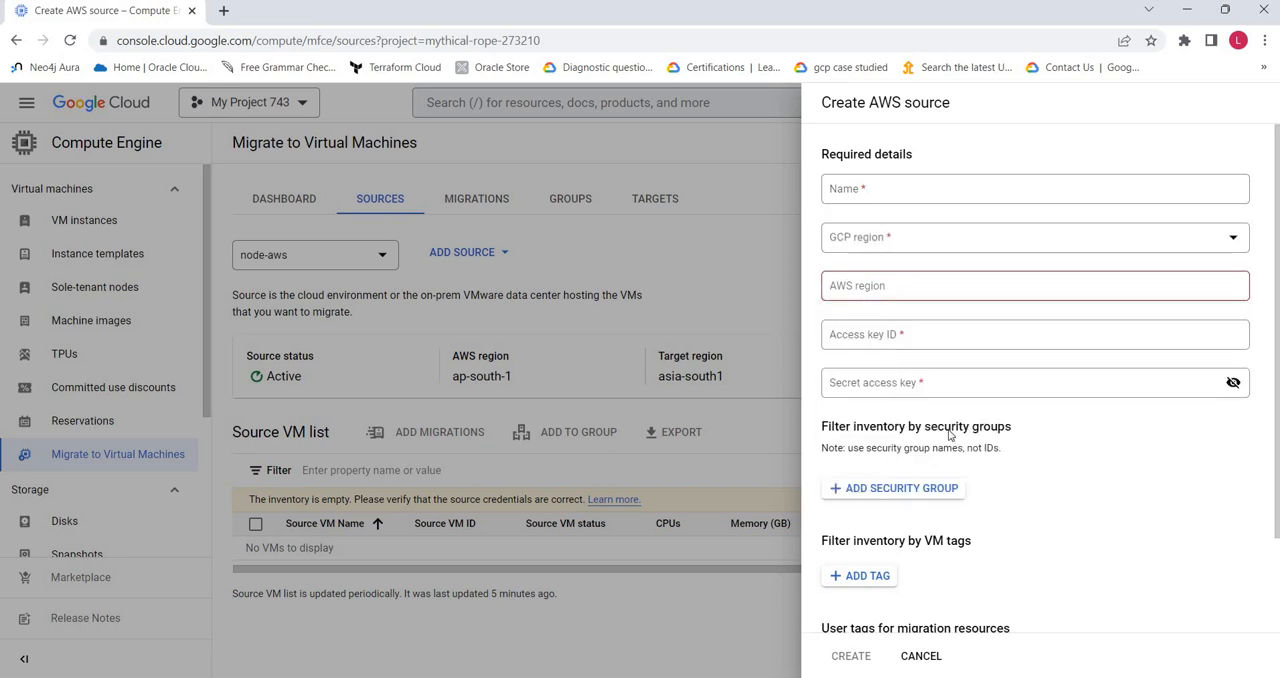
pyautogui.scroll(-3, 920, 414)
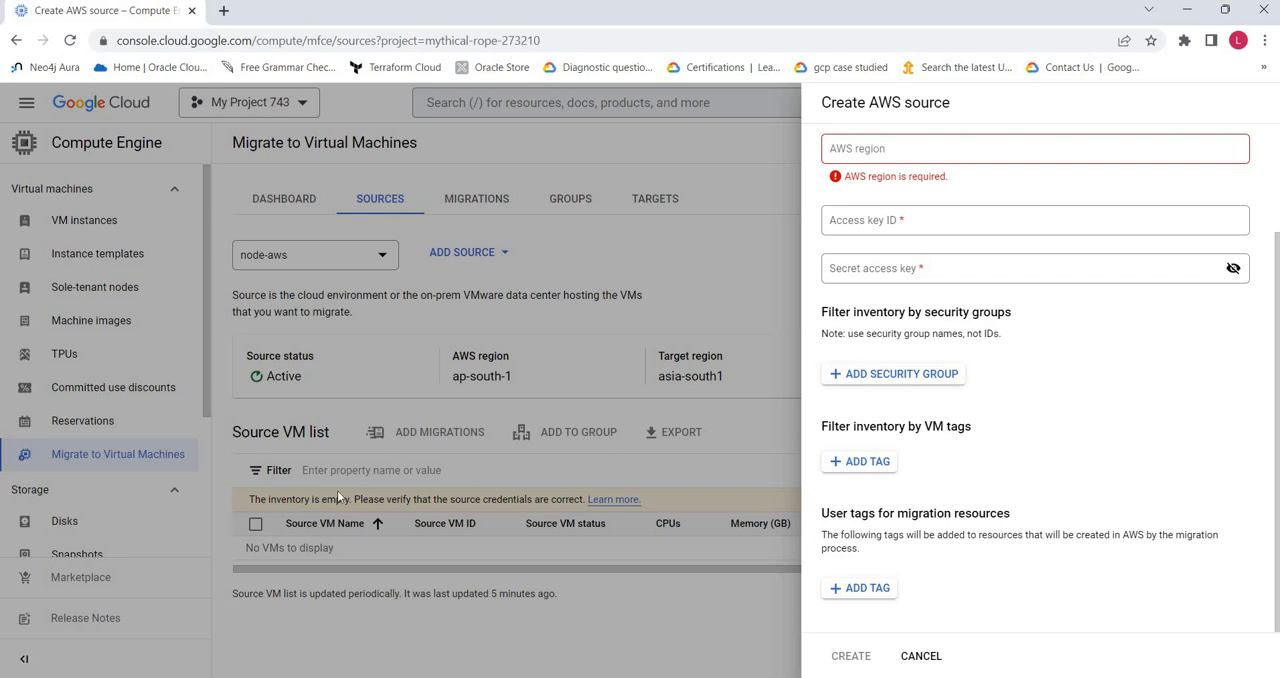
pyautogui.click(885, 378)
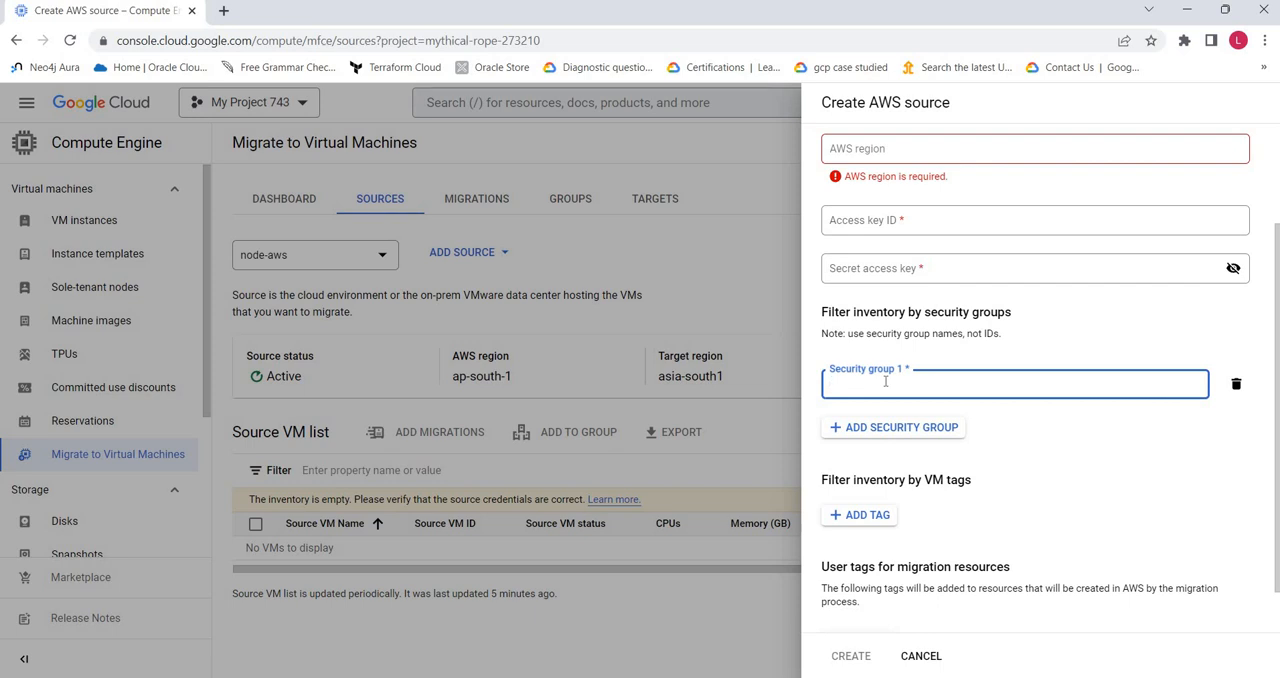
pyautogui.write('aasa')
pyautogui.click(1060, 486)
pyautogui.scroll(-1, 1050, 484)
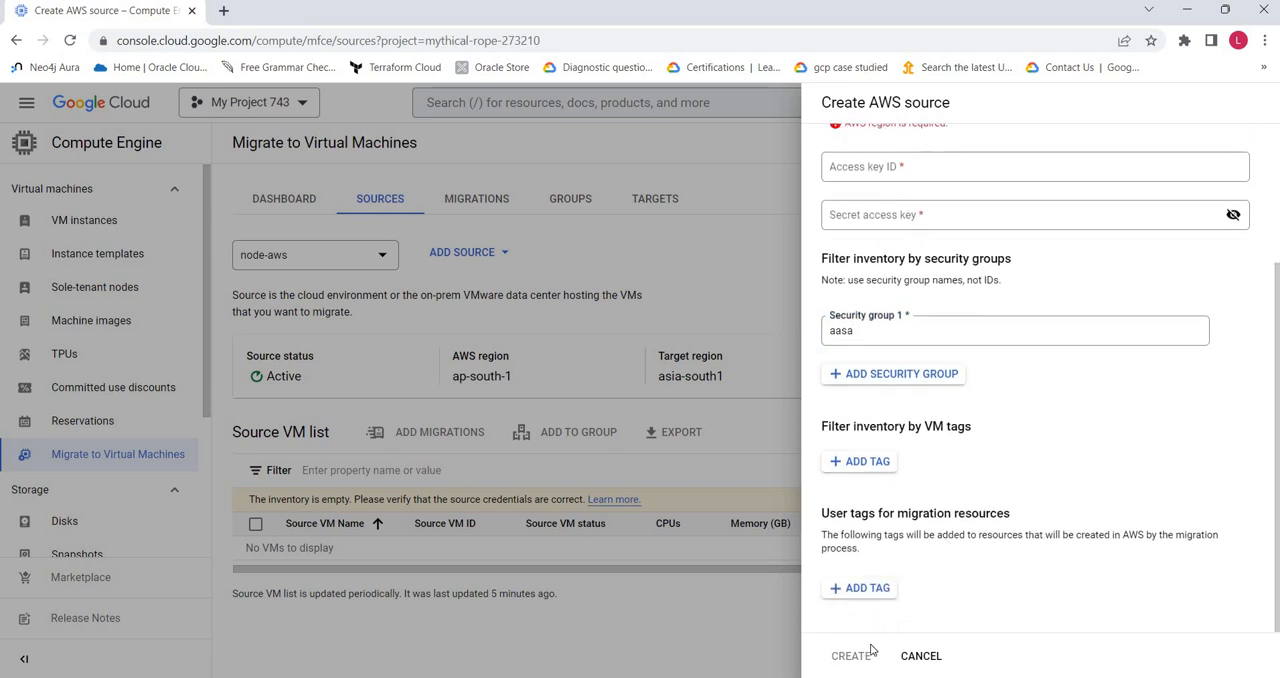
pyautogui.click(920, 658)
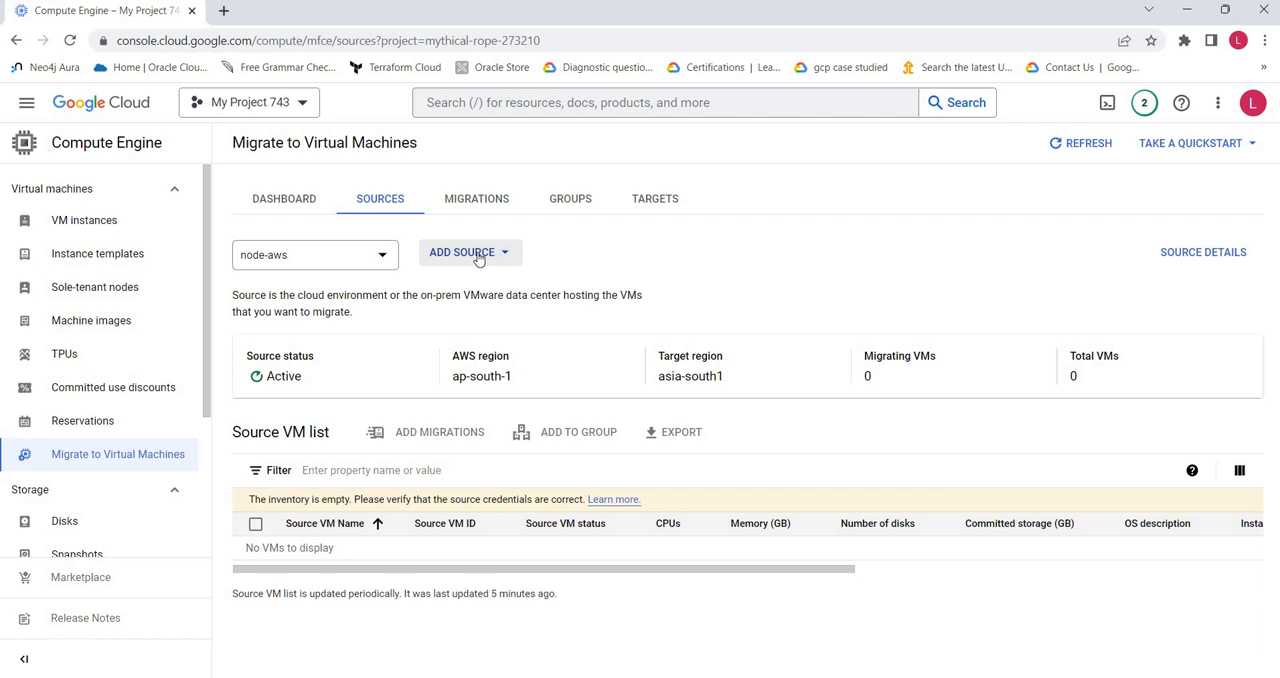
# Step: Examine the source details of node-aws, including its IP address, regions and access key fields, and return to the sources
pyautogui.click(359, 249)
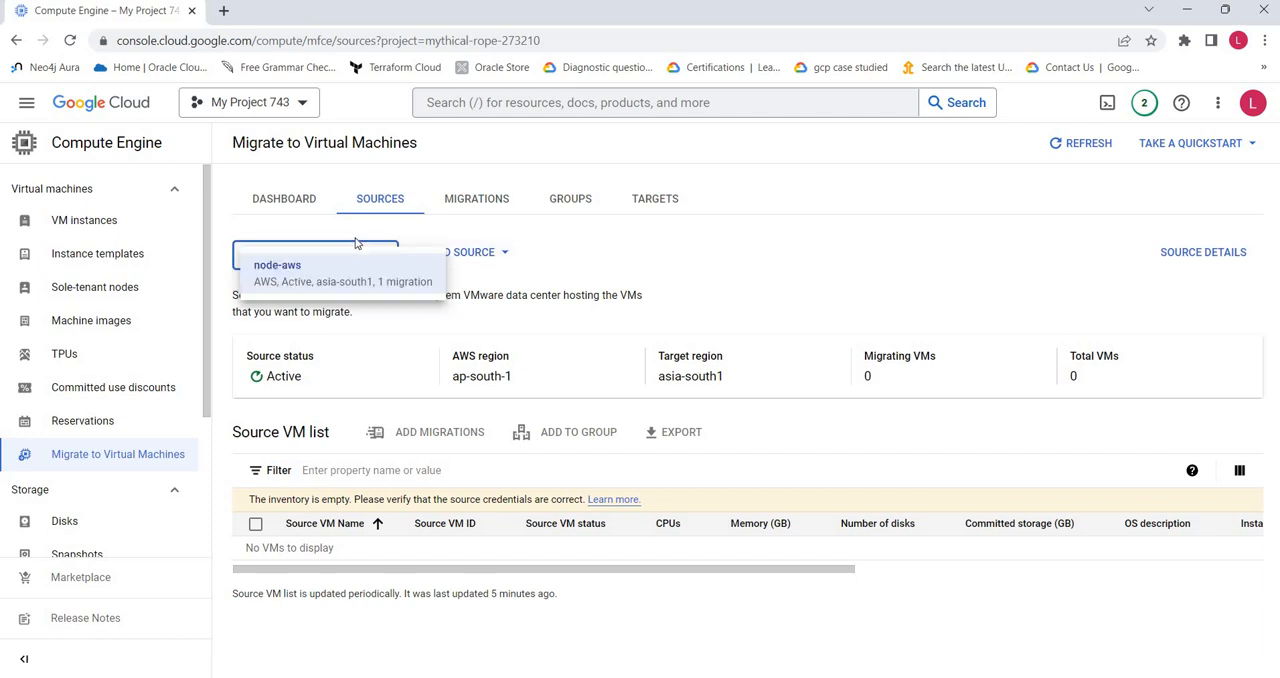
pyautogui.click(343, 281)
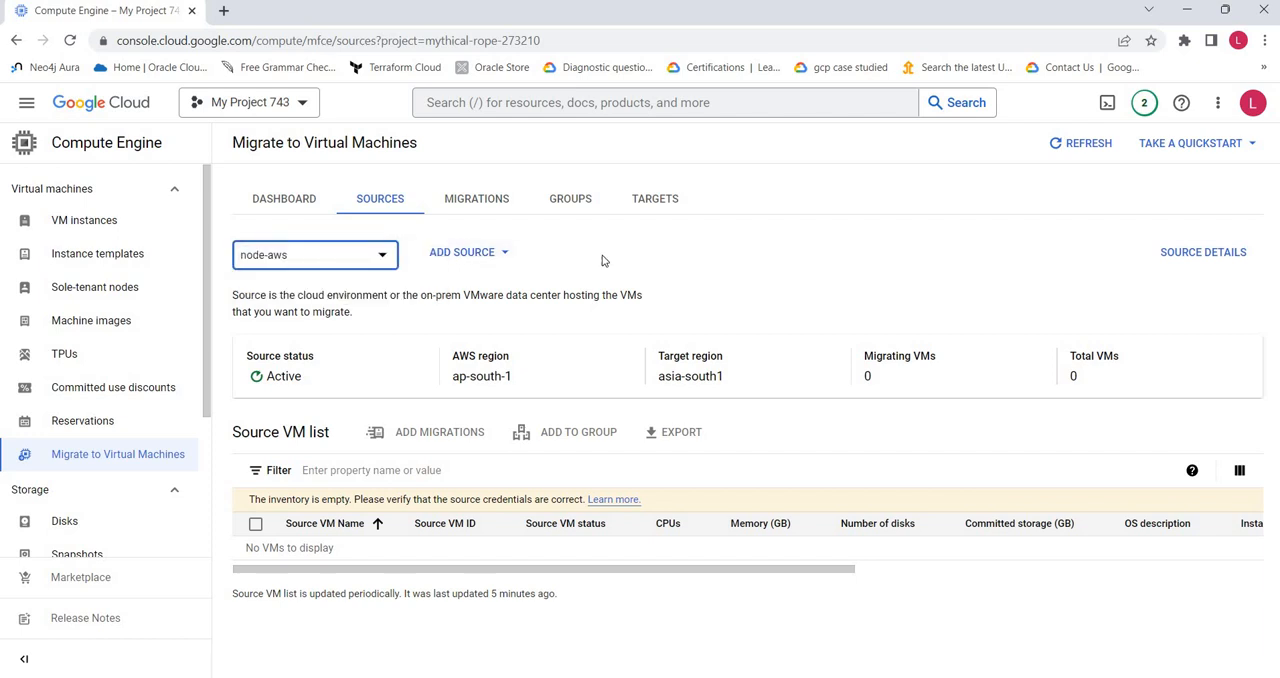
pyautogui.click(1183, 256)
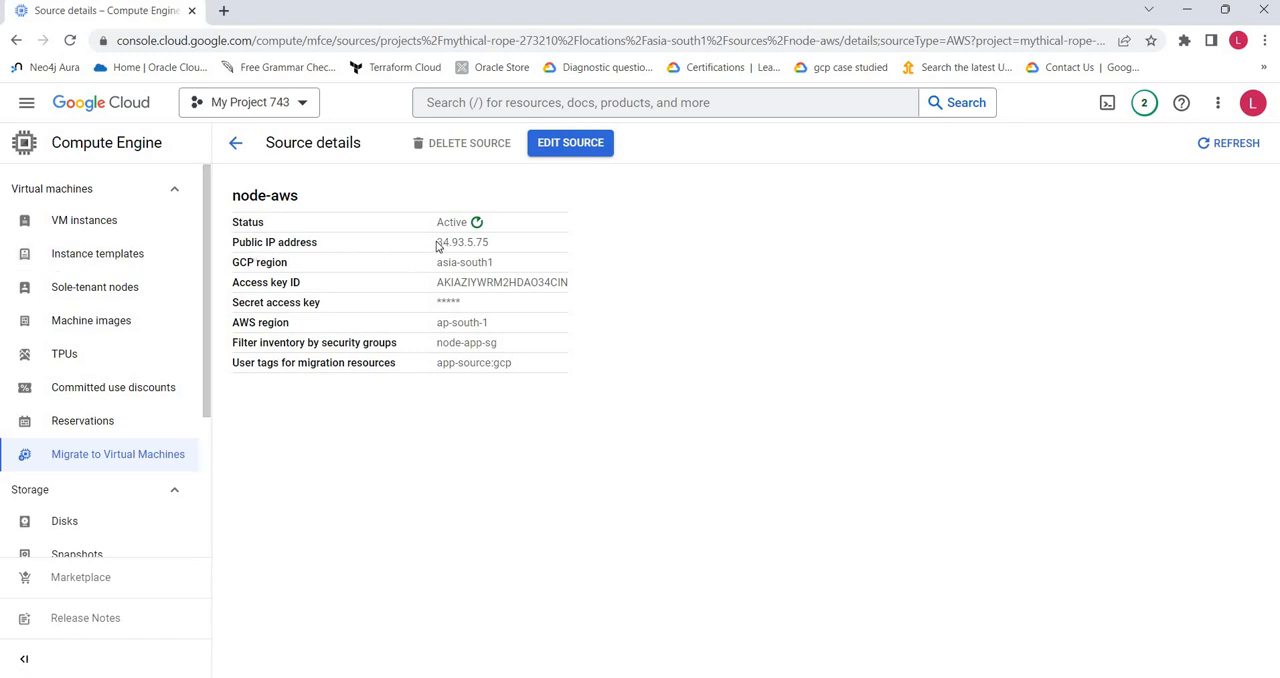
pyautogui.moveTo(436, 244); pyautogui.dragTo(548, 246)
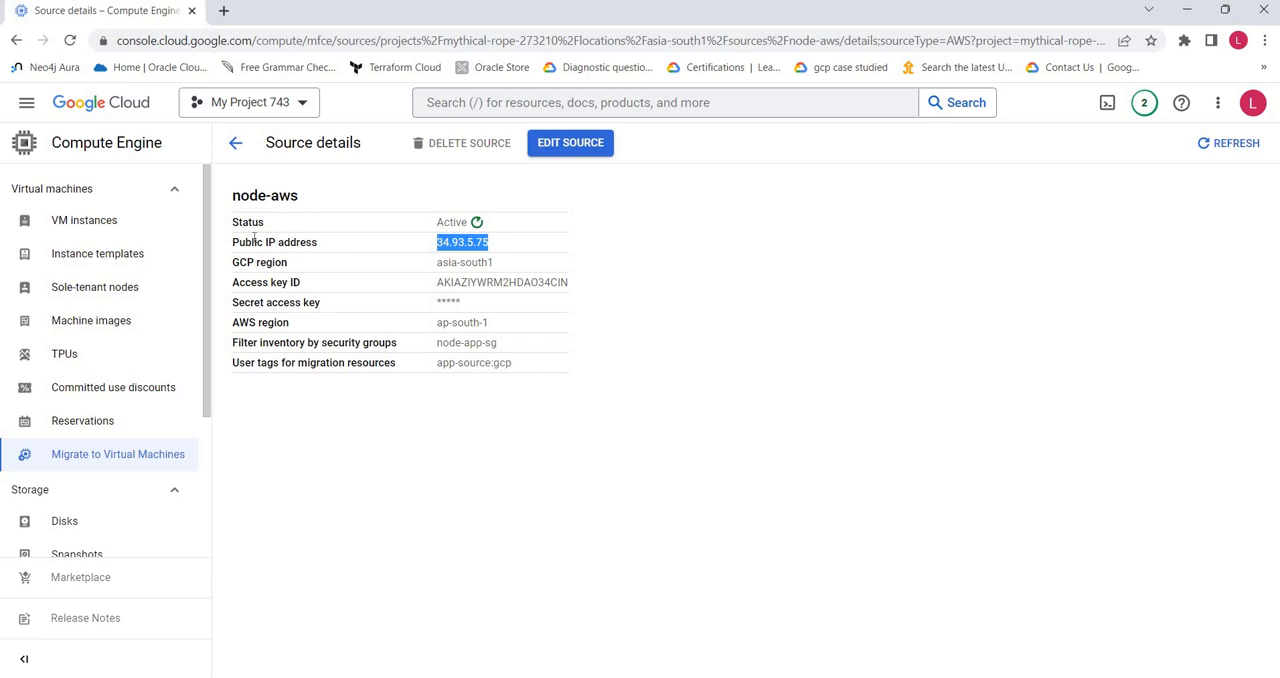
pyautogui.moveTo(437, 263); pyautogui.dragTo(532, 282)
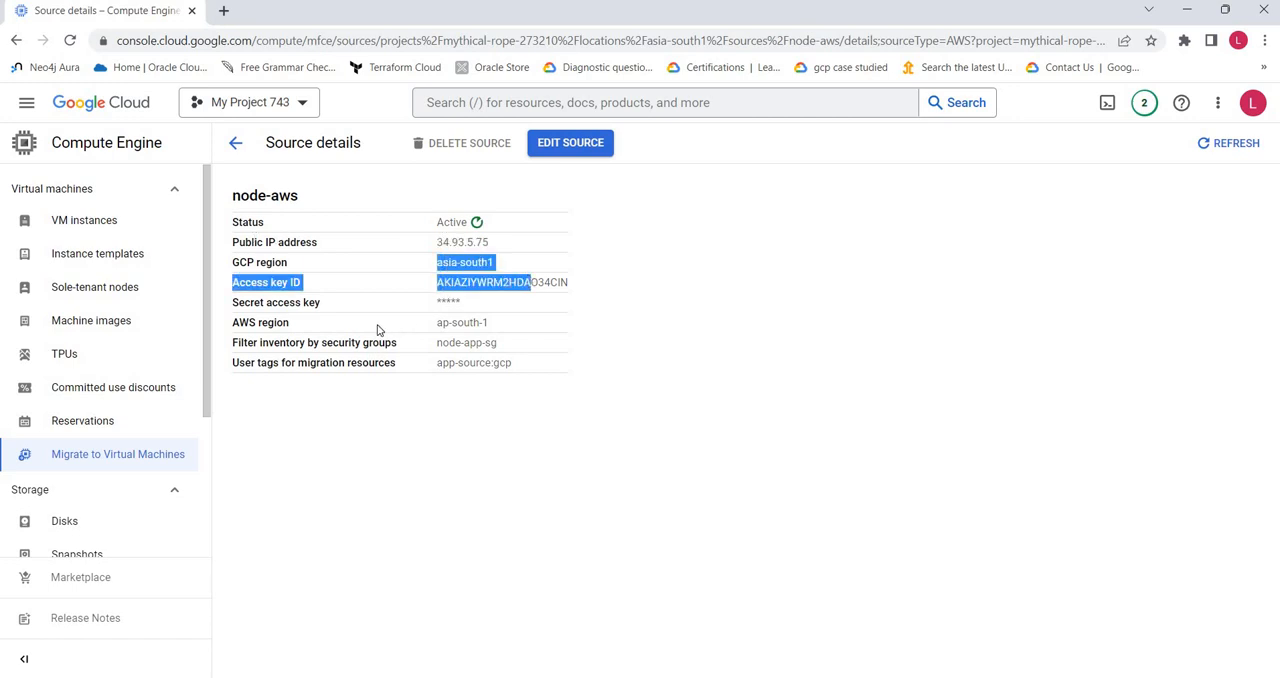
pyautogui.click(440, 390)
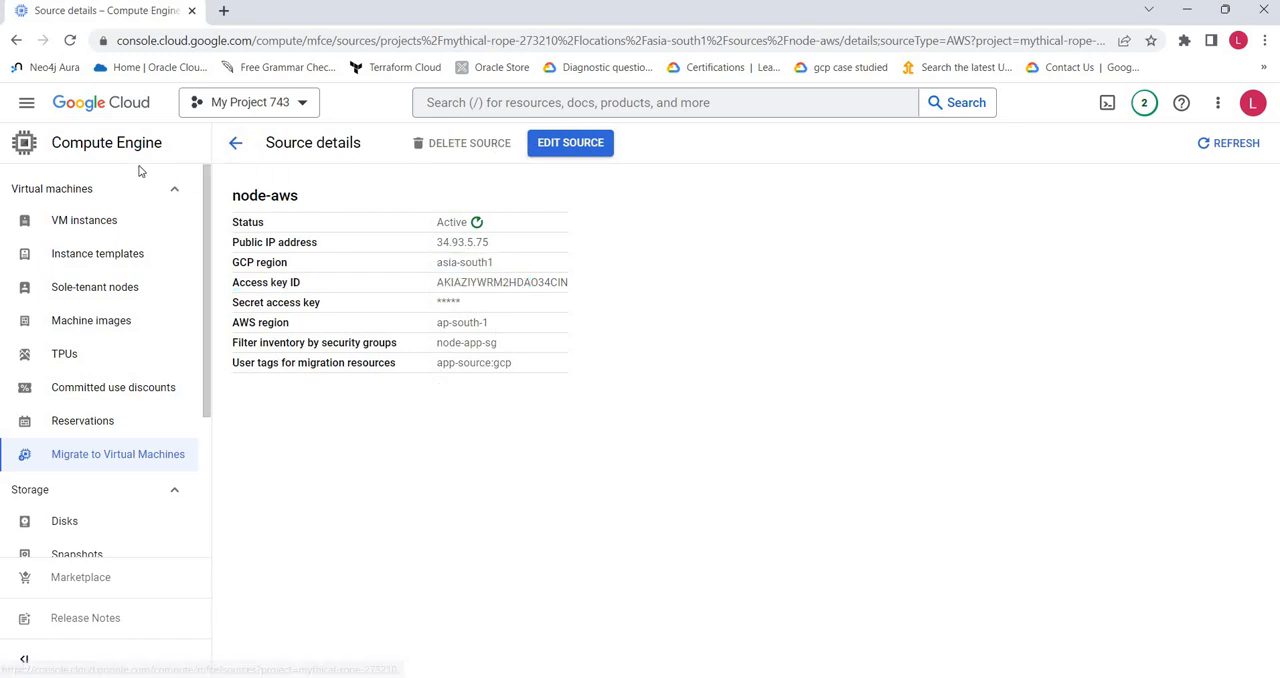
pyautogui.click(236, 143)
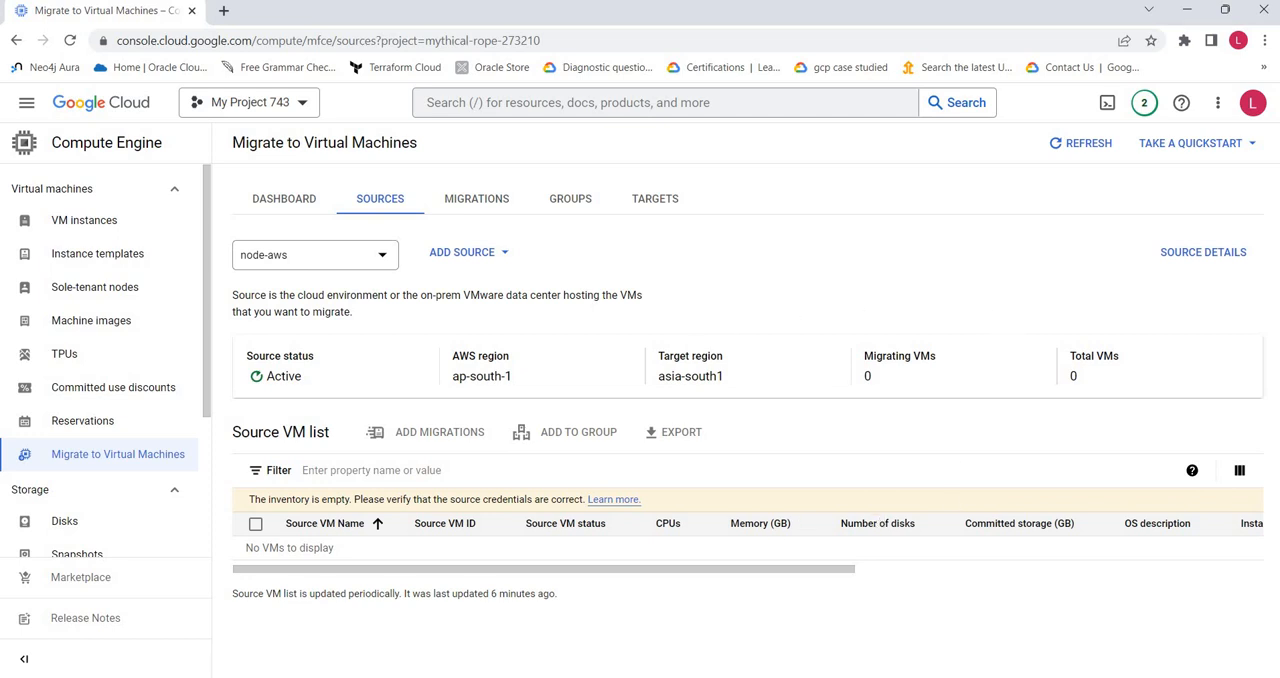
# Step: Consult the Word diagram briefly, and examine the console's target projects and the projects available for adding
pyautogui.click(700, 677)
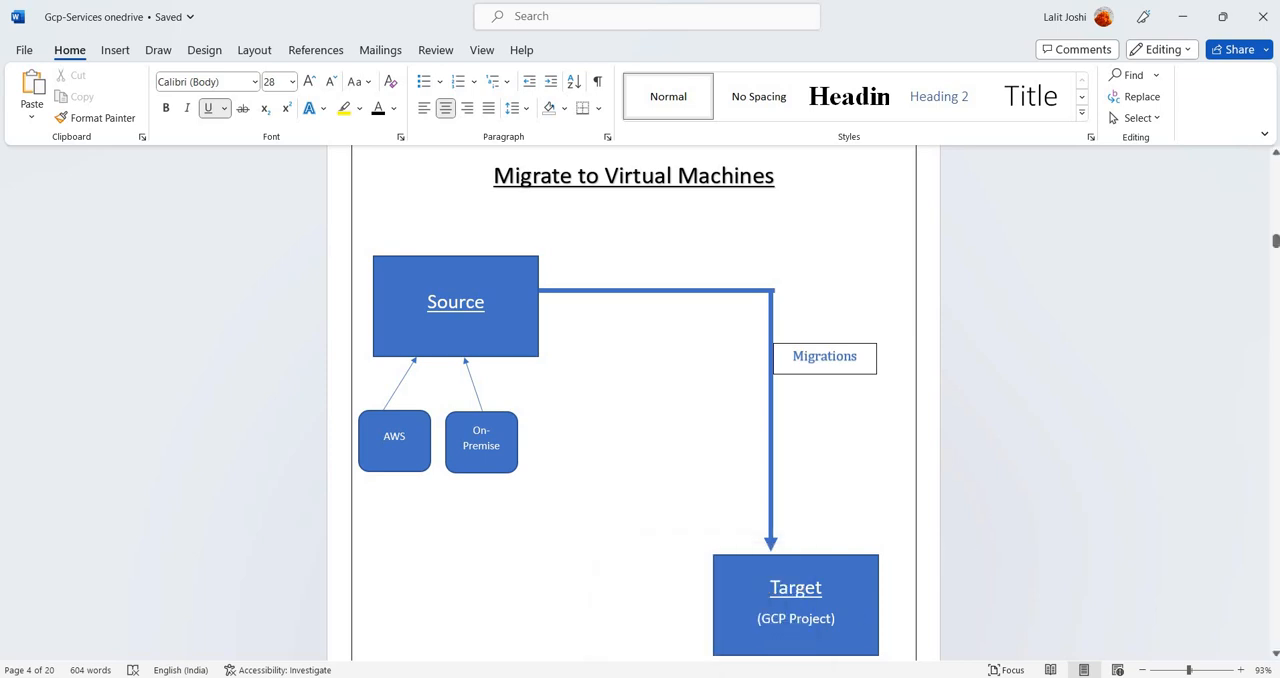
pyautogui.click(660, 677)
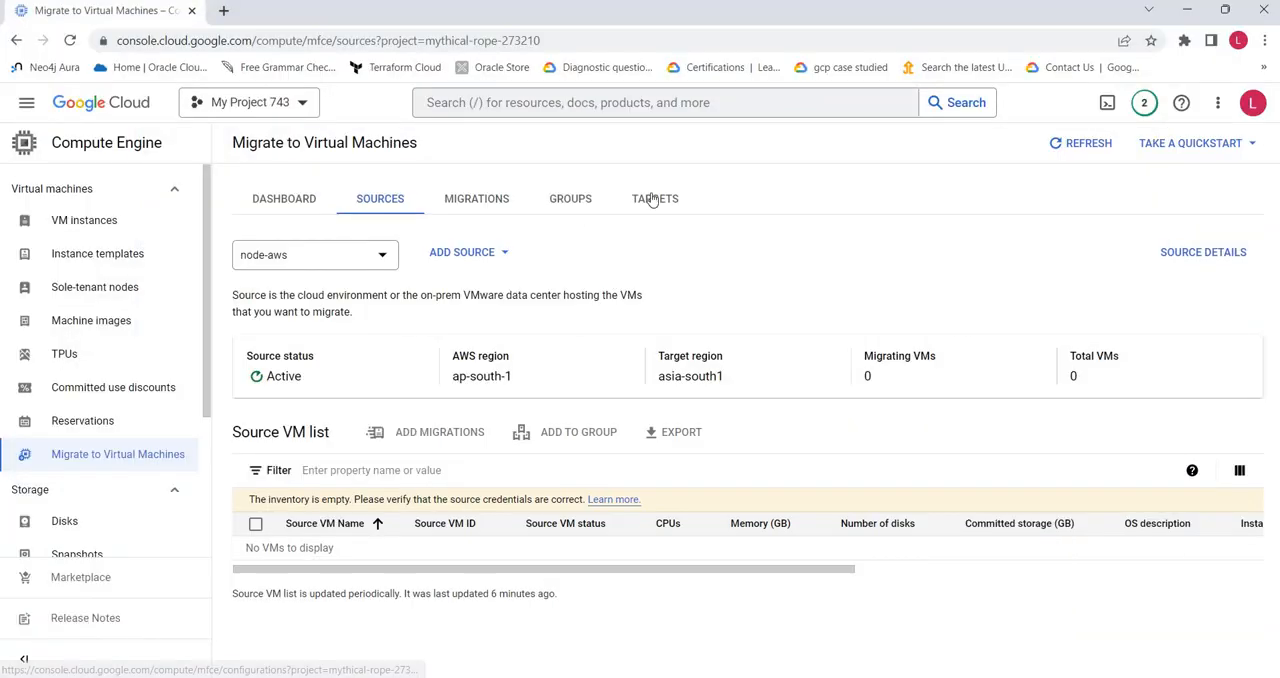
pyautogui.click(652, 199)
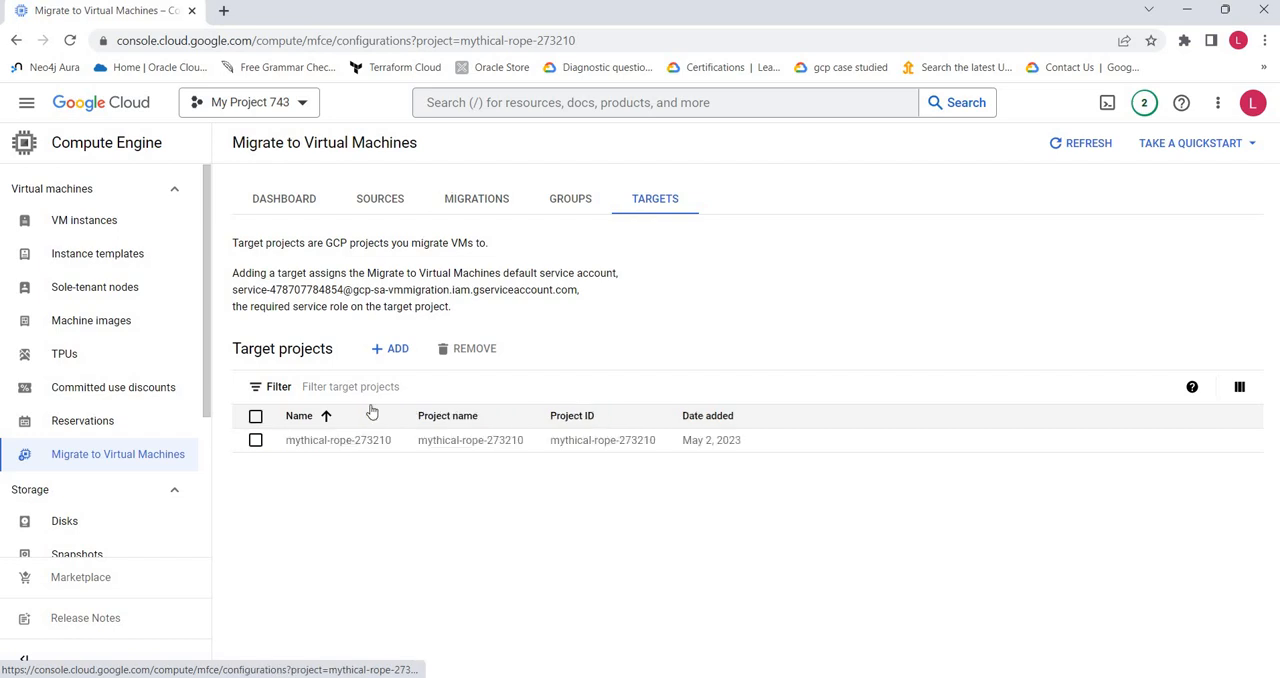
pyautogui.click(384, 350)
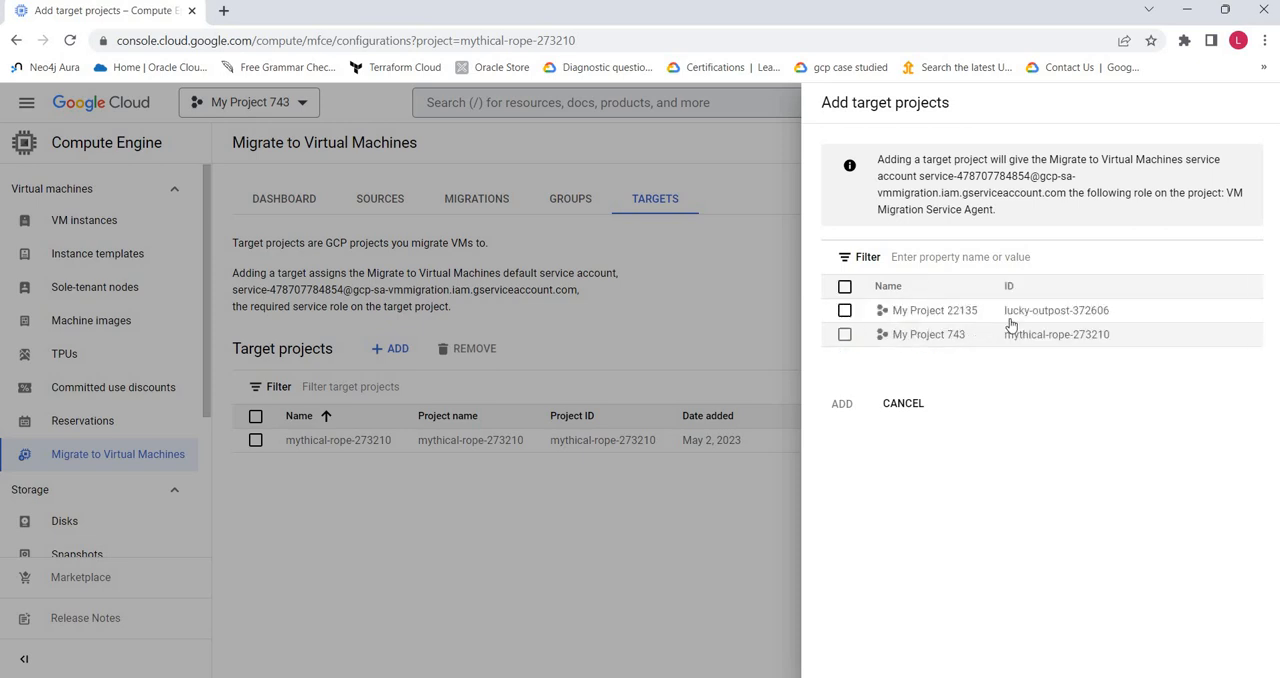
pyautogui.click(900, 403)
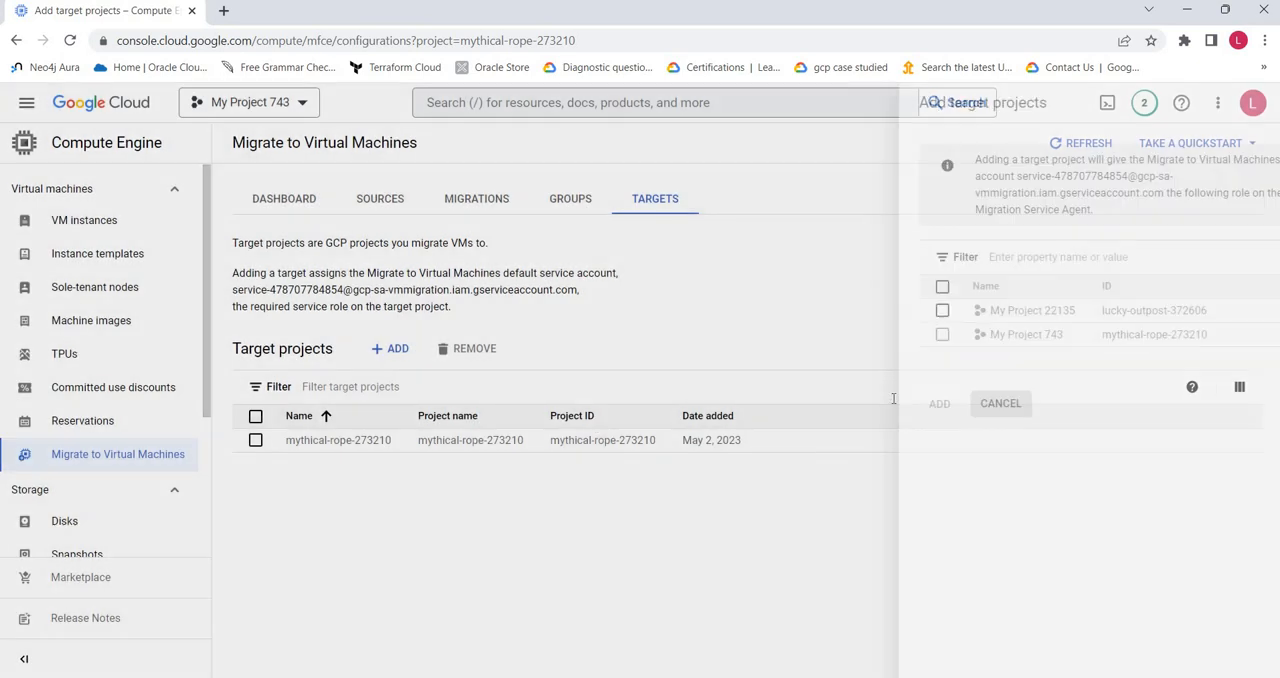
pyautogui.click(255, 447)
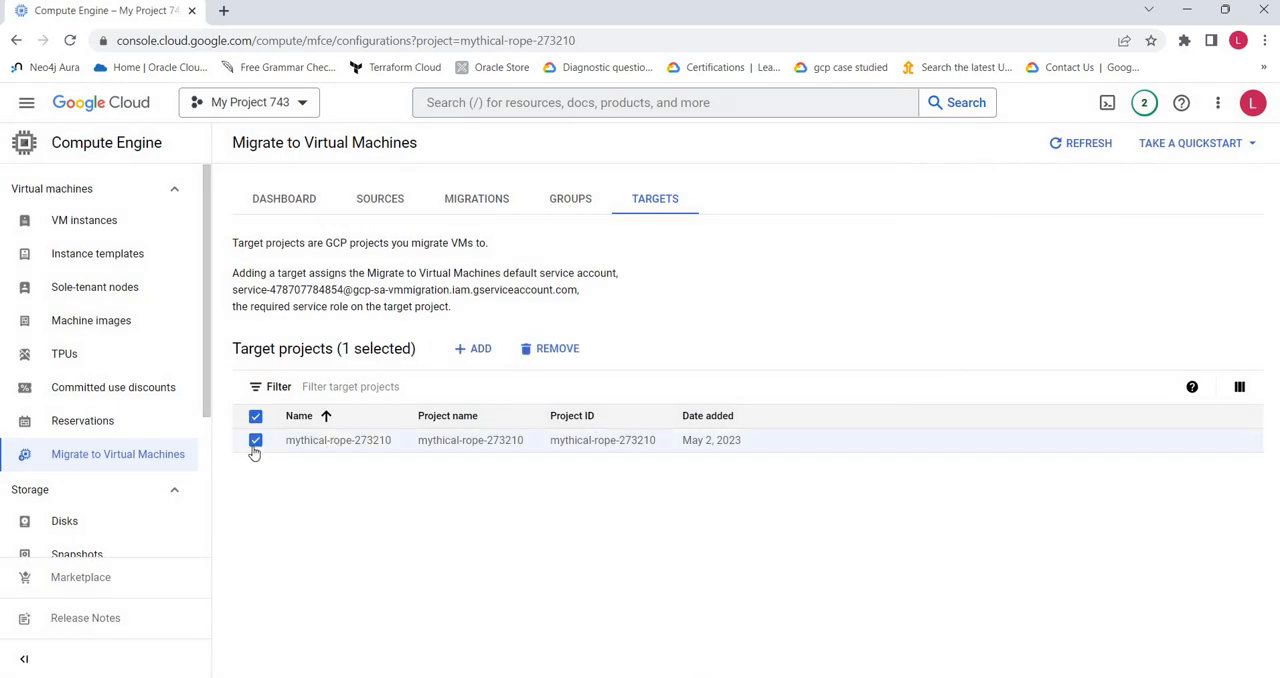
pyautogui.click(255, 447)
# Step: Check the Word diagram again, and read the description and group list of the migration groups in the console
pyautogui.hotkey('alt', 'Tab')
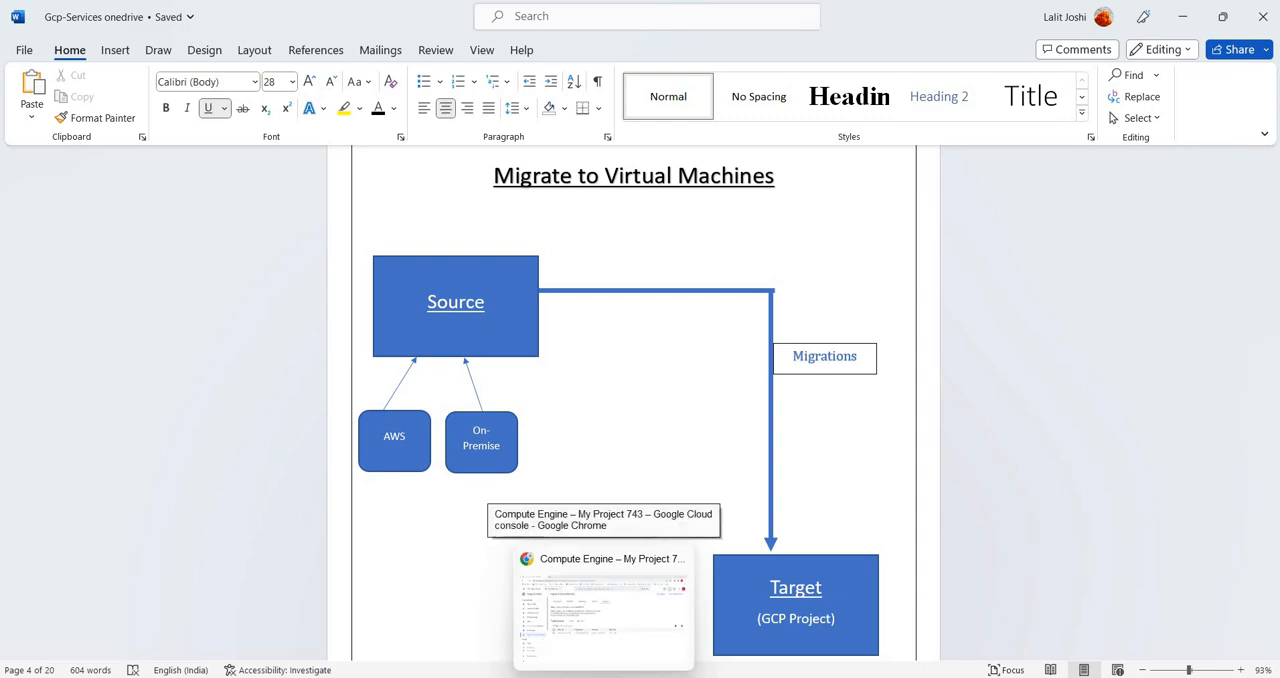
pyautogui.click(603, 676)
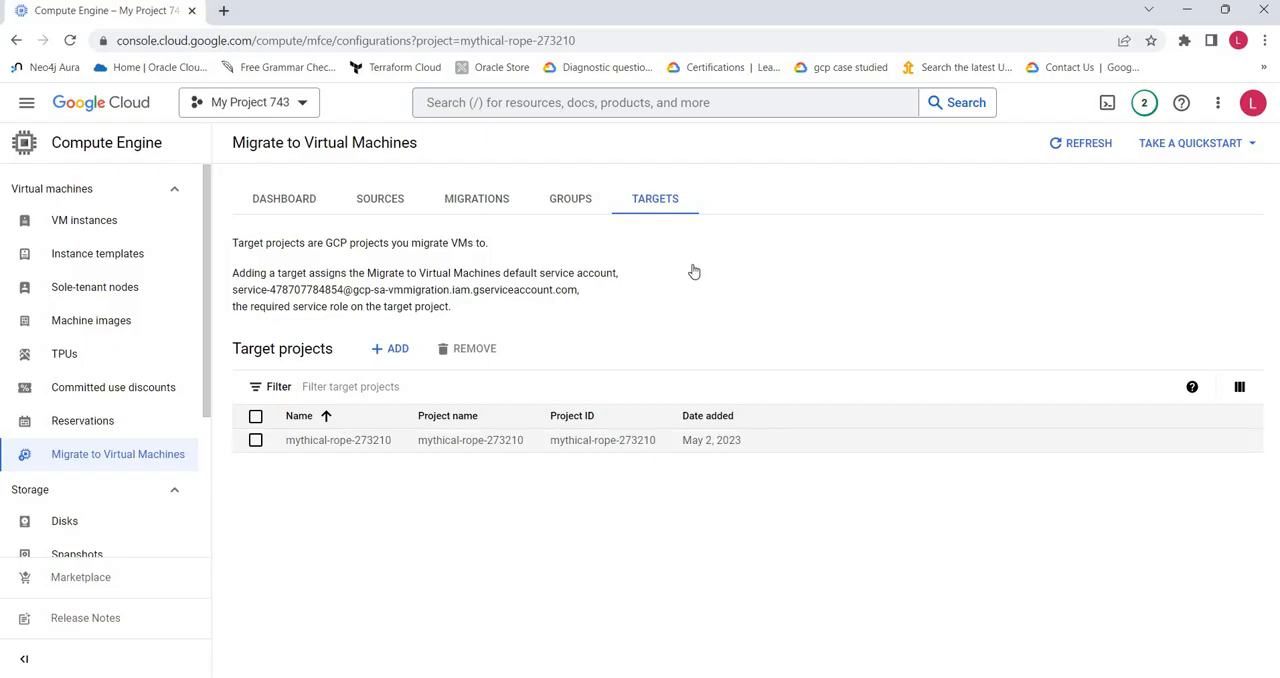
pyautogui.click(567, 200)
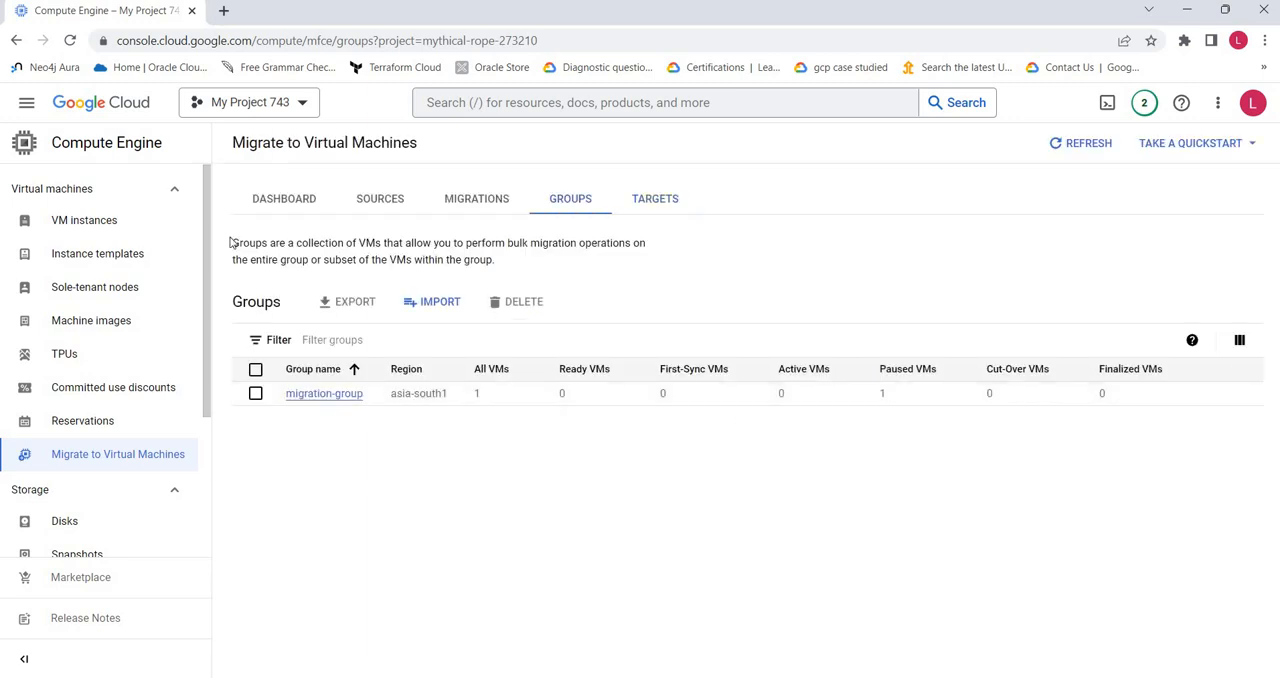
pyautogui.moveTo(228, 247); pyautogui.dragTo(547, 264)
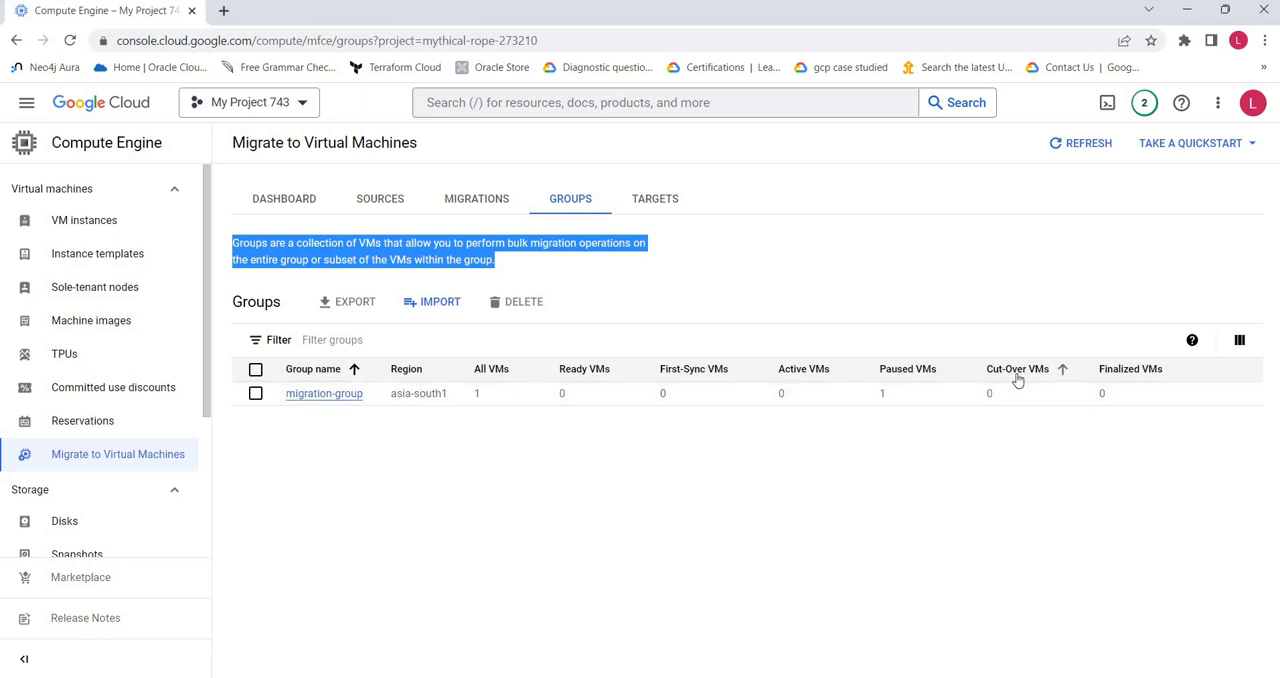
pyautogui.click(755, 270)
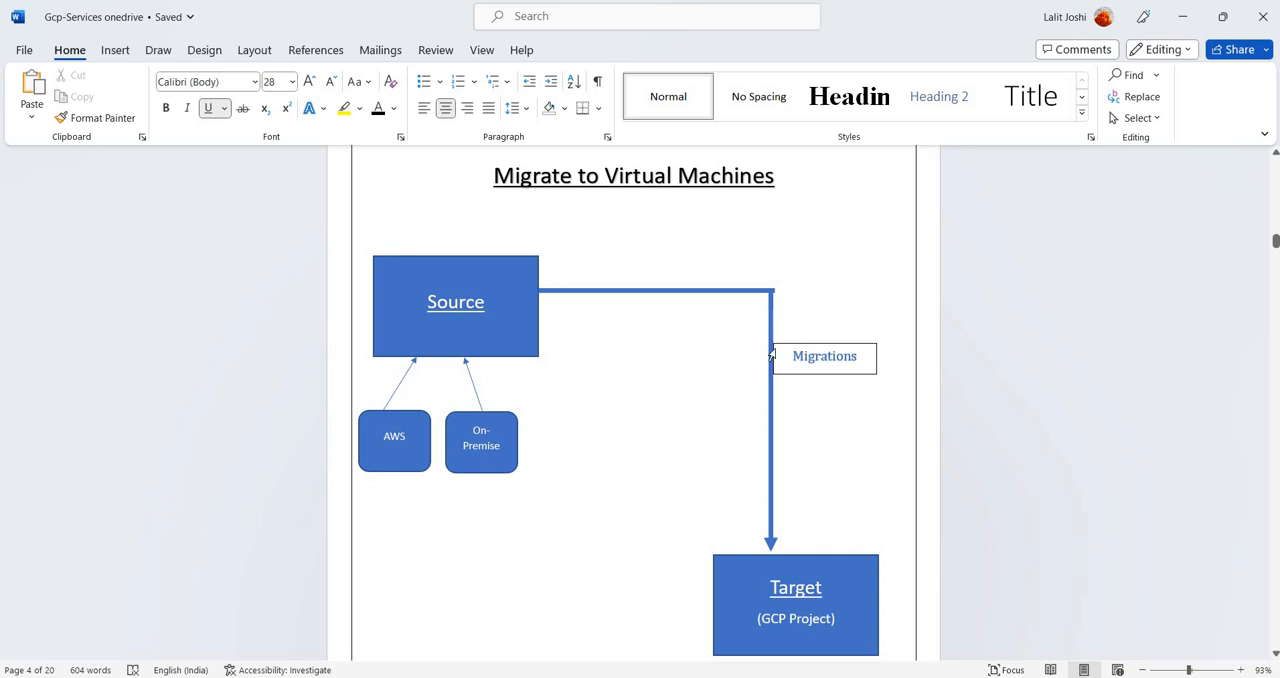
# Step: Open the migrations in the Google Cloud console and view the replication error details of node-app-ec2-instance-1
pyautogui.hotkey('alt', 'Tab')
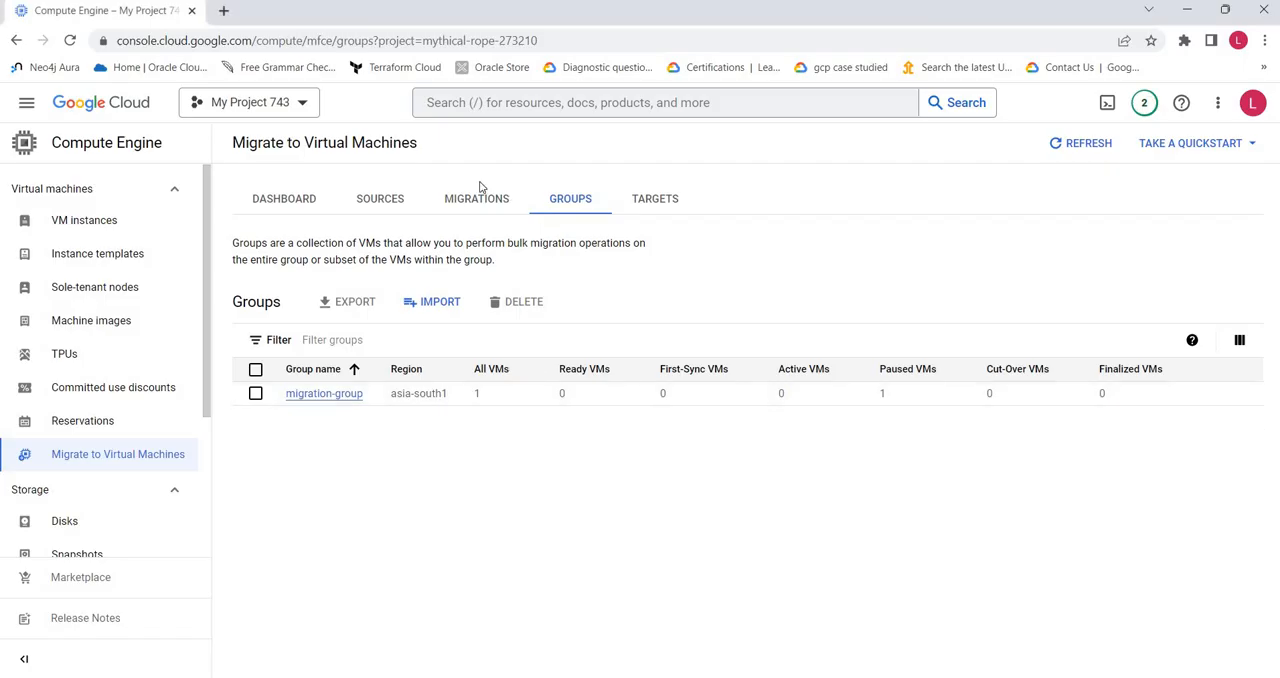
pyautogui.click(465, 205)
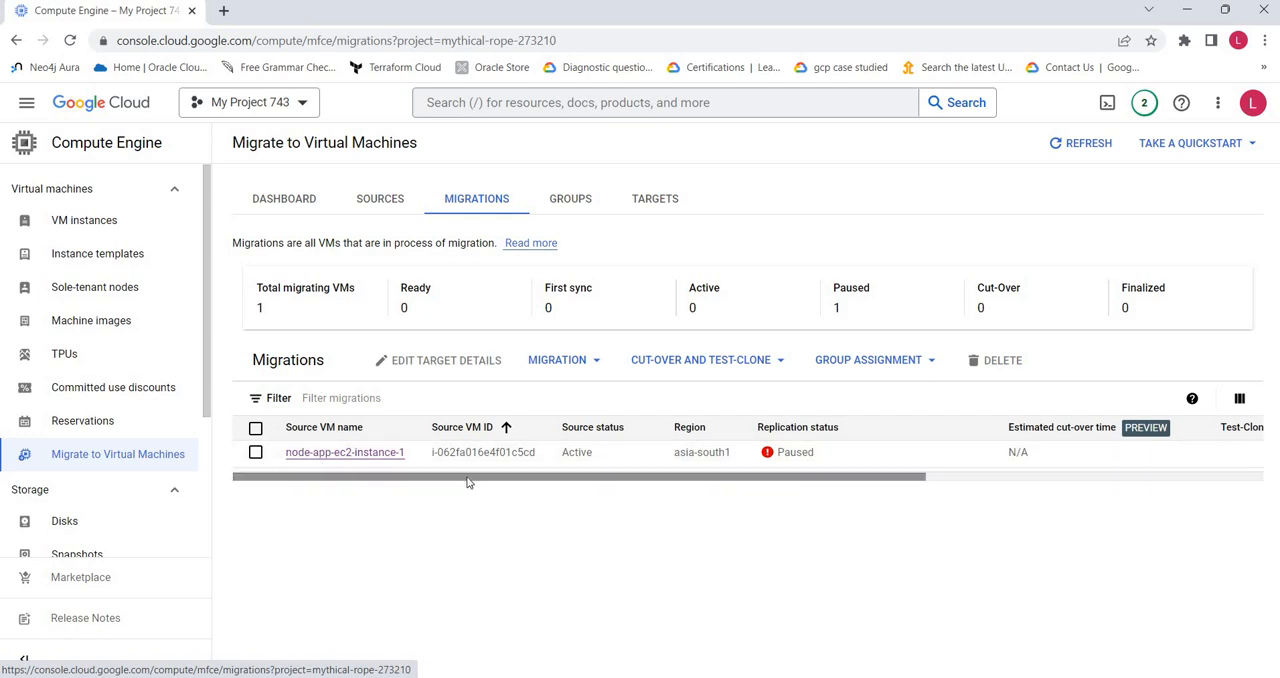
pyautogui.moveTo(761, 476)
pyautogui.mouseDown()
pyautogui.moveTo(1145, 471)
pyautogui.moveTo(669, 477)
pyautogui.mouseUp()
pyautogui.click(780, 453)
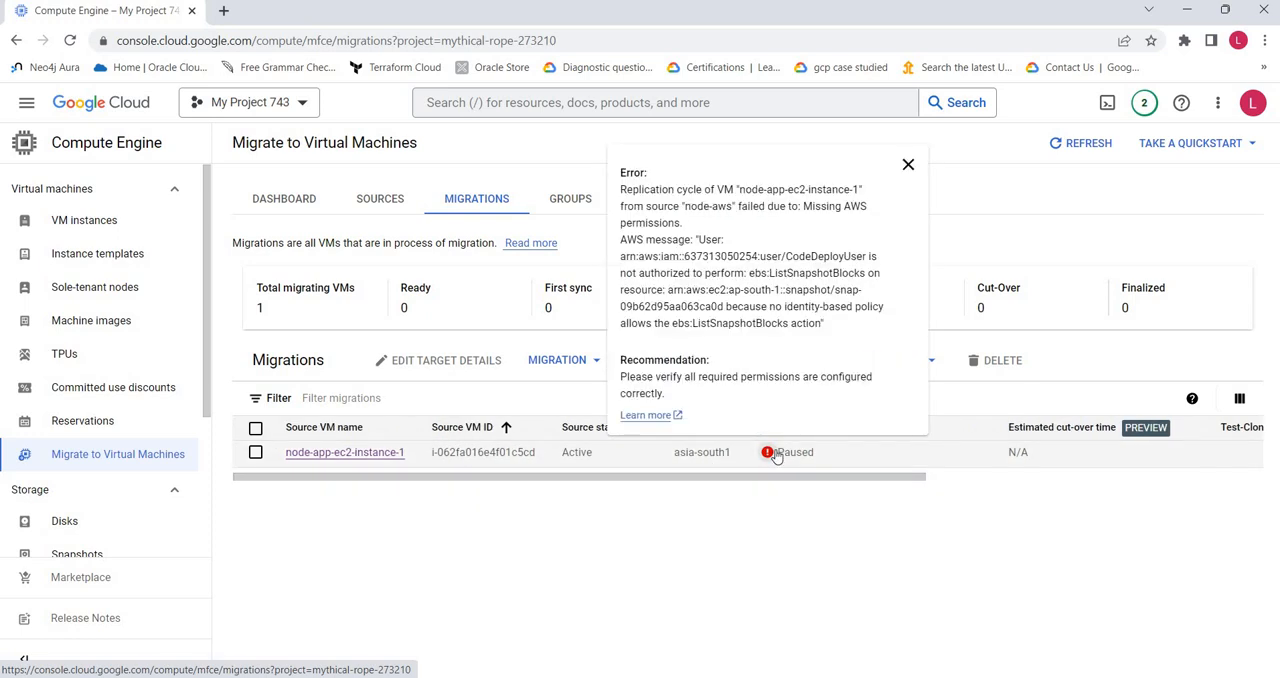
# Step: Close the replication error details, examine the migration overview of node-app-ec2-instance-1, and return to the Migrate to Virtual Machines dashboard
pyautogui.click(762, 455)
pyautogui.click(763, 457)
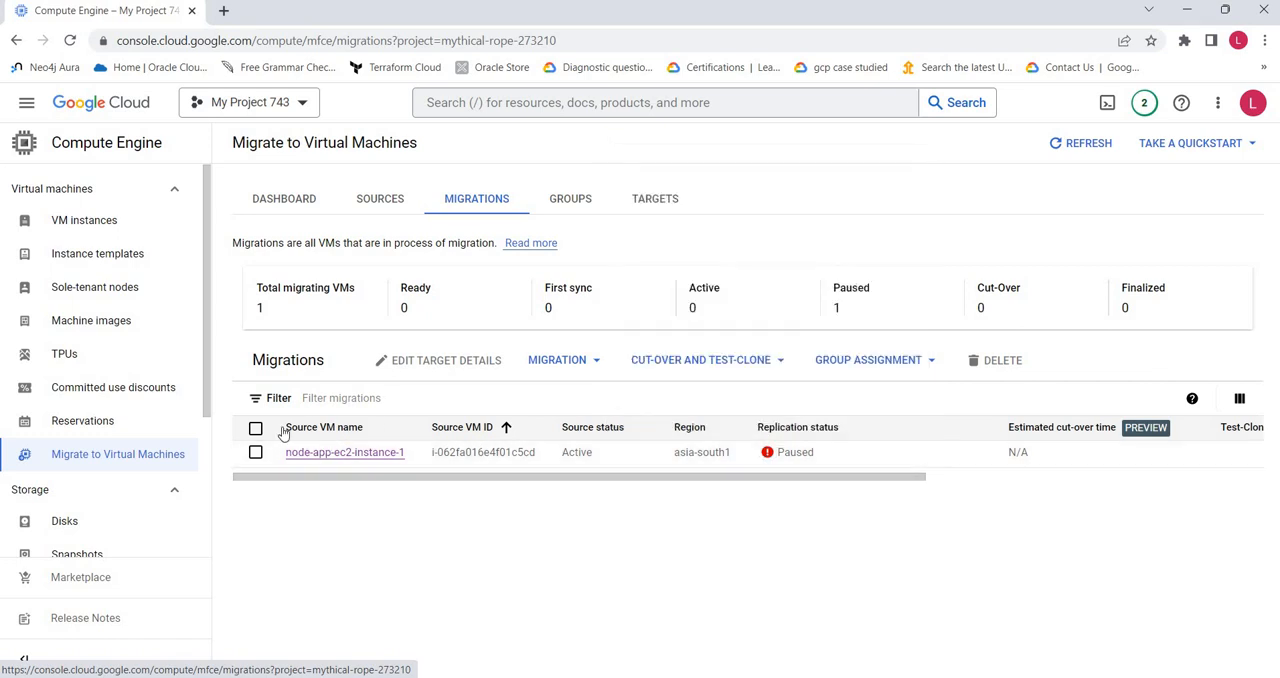
pyautogui.click(341, 452)
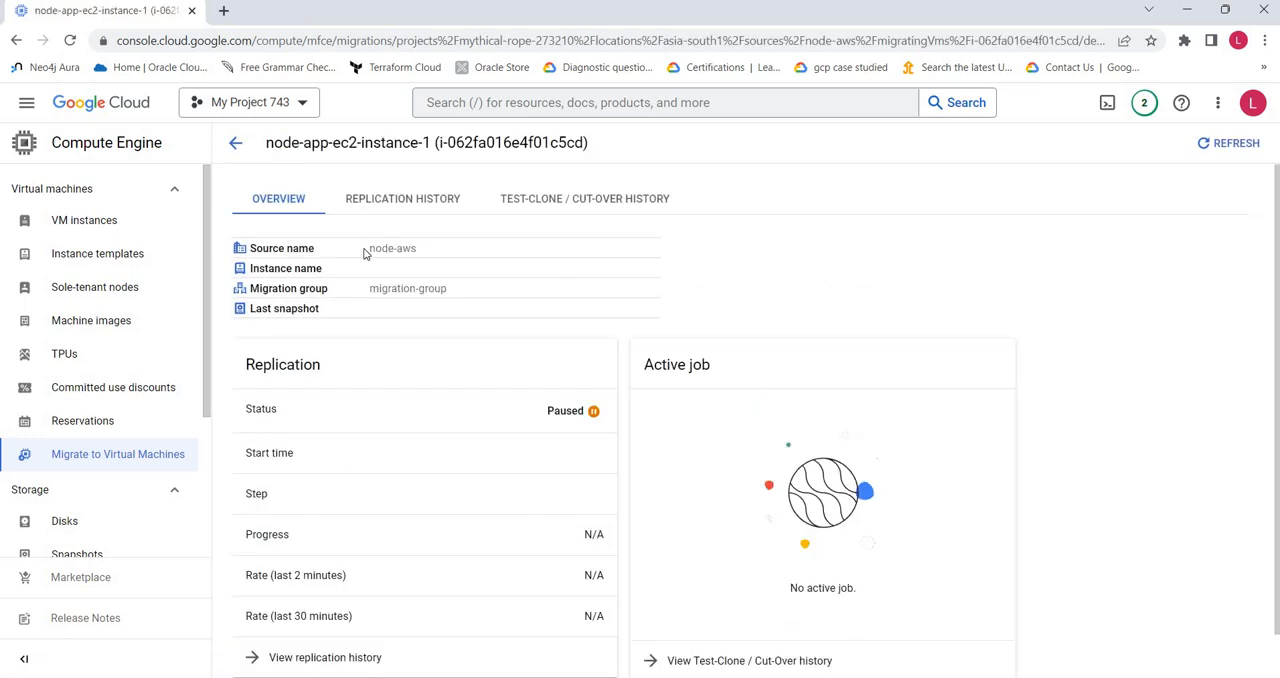
pyautogui.click(118, 456)
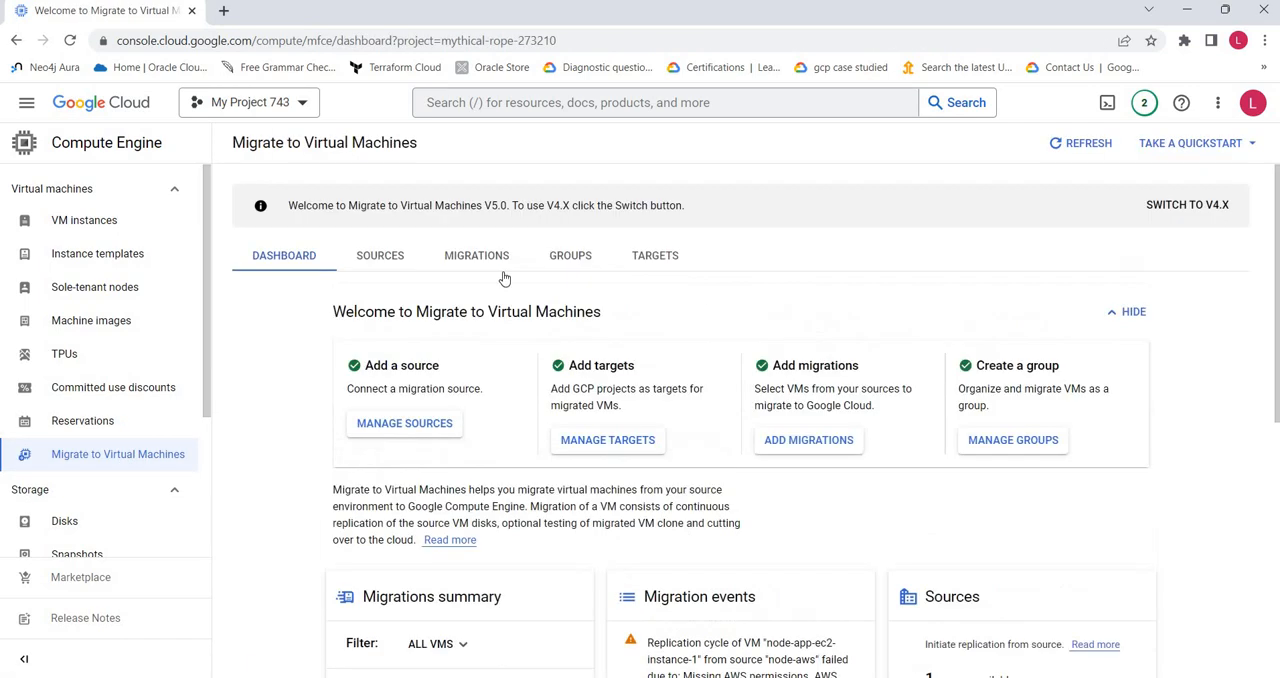
# Step: Select the node-app-ec2-instance-1 migration, view the replication actions offered for it, and return to the dashboard
pyautogui.click(488, 258)
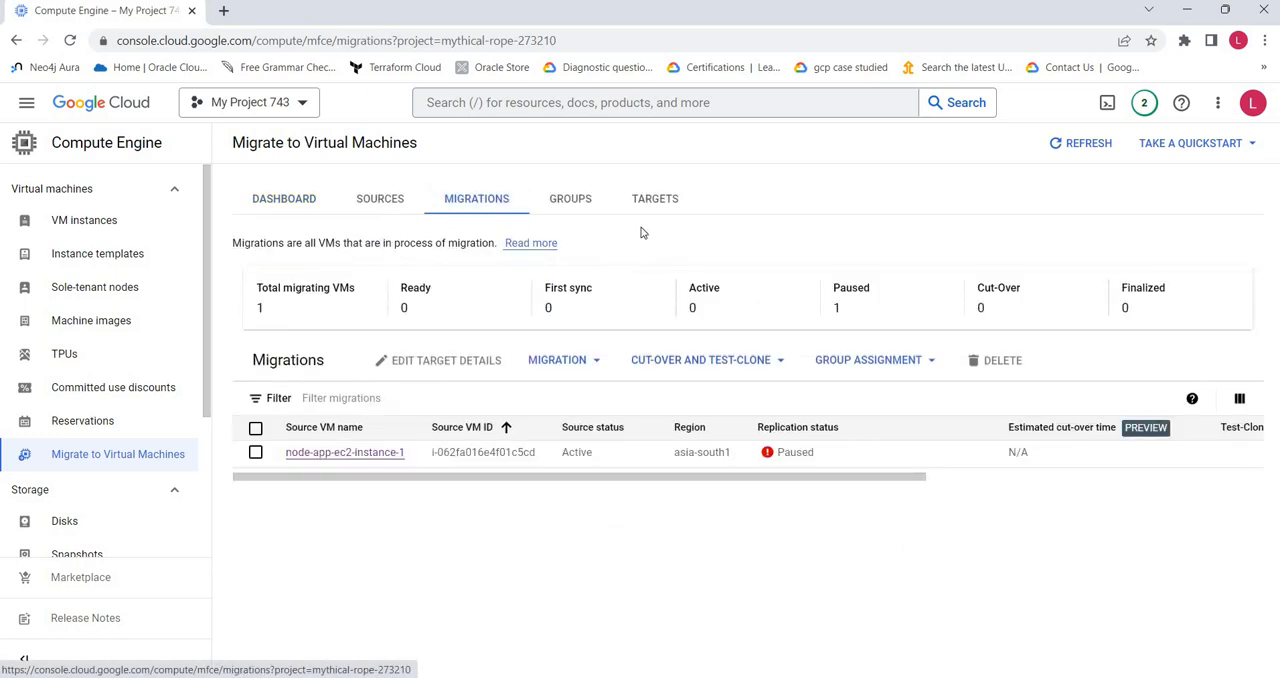
pyautogui.click(256, 432)
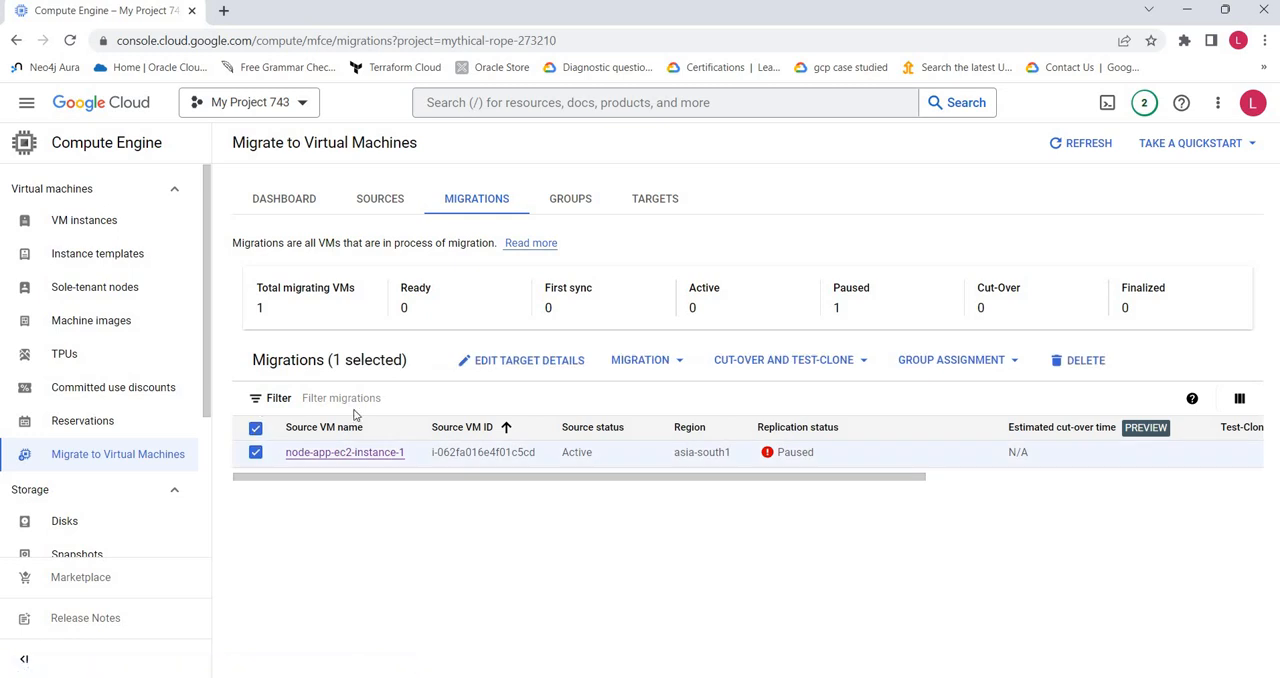
pyautogui.click(658, 364)
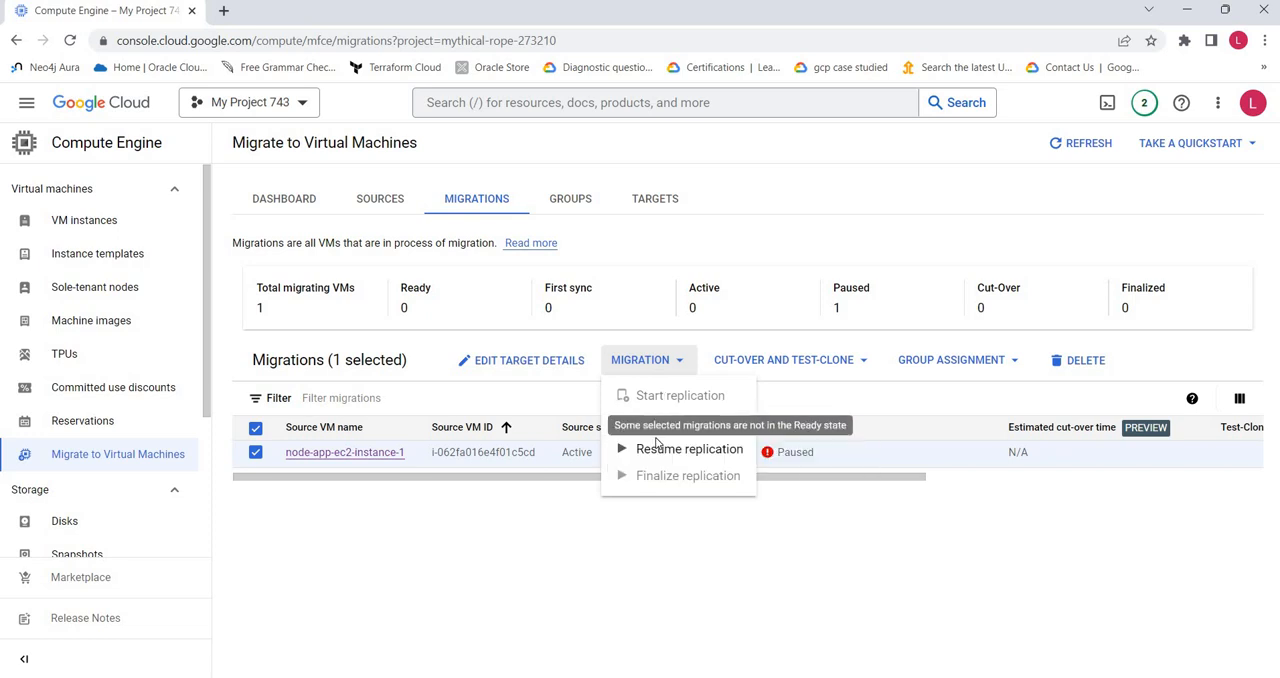
pyautogui.click(308, 202)
pyautogui.click(310, 204)
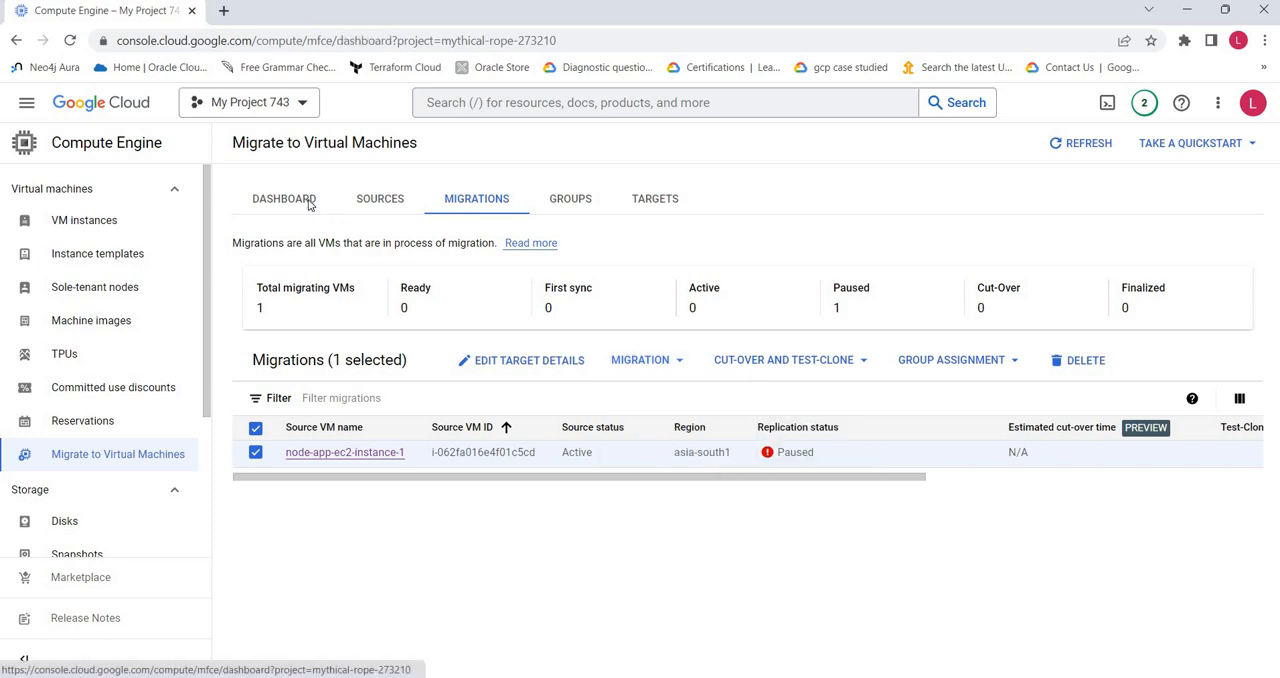
# Step: Consult the Word migration diagram, switch back to the Google Cloud console, and visit VM instances before reopening Migrate to Virtual Machines
pyautogui.click(665, 677)
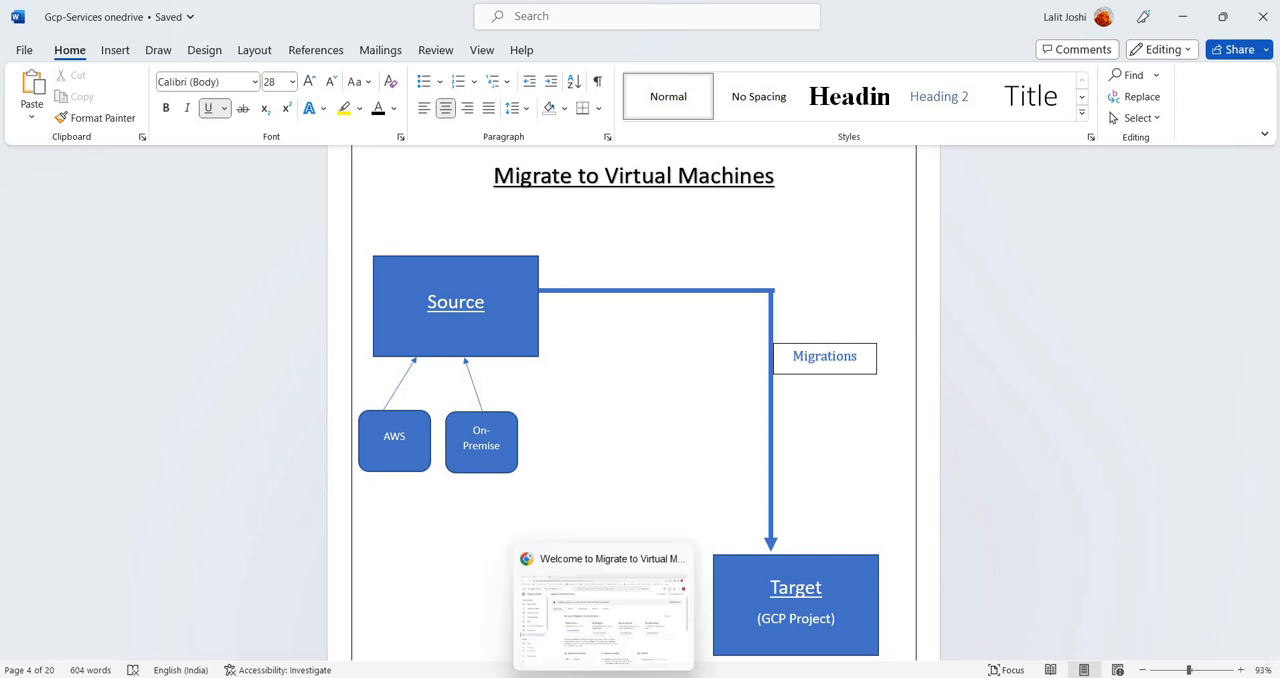
pyautogui.click(605, 676)
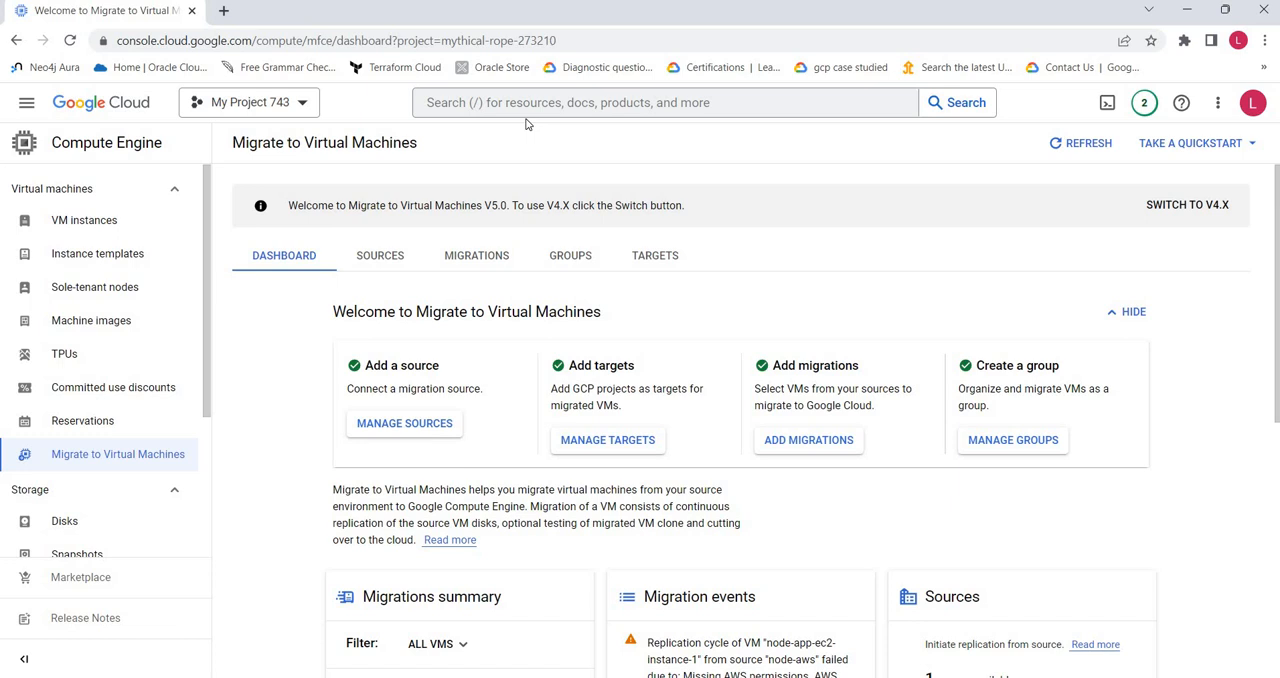
pyautogui.click(117, 231)
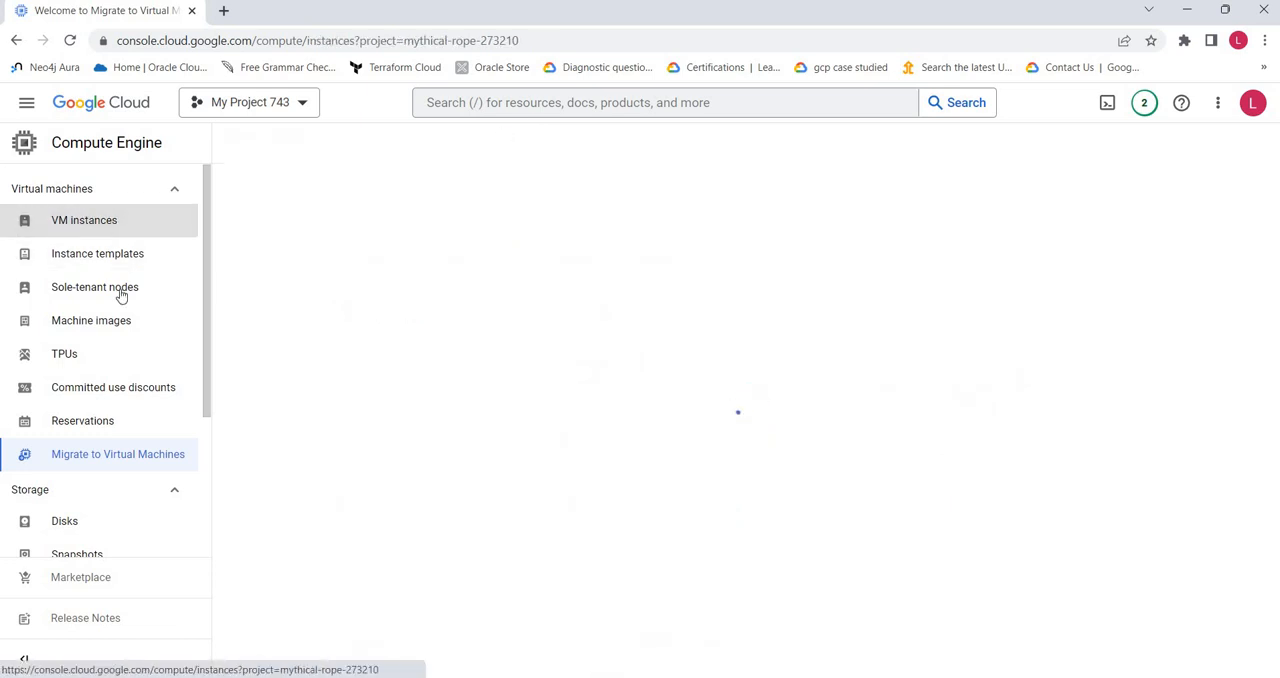
pyautogui.click(136, 460)
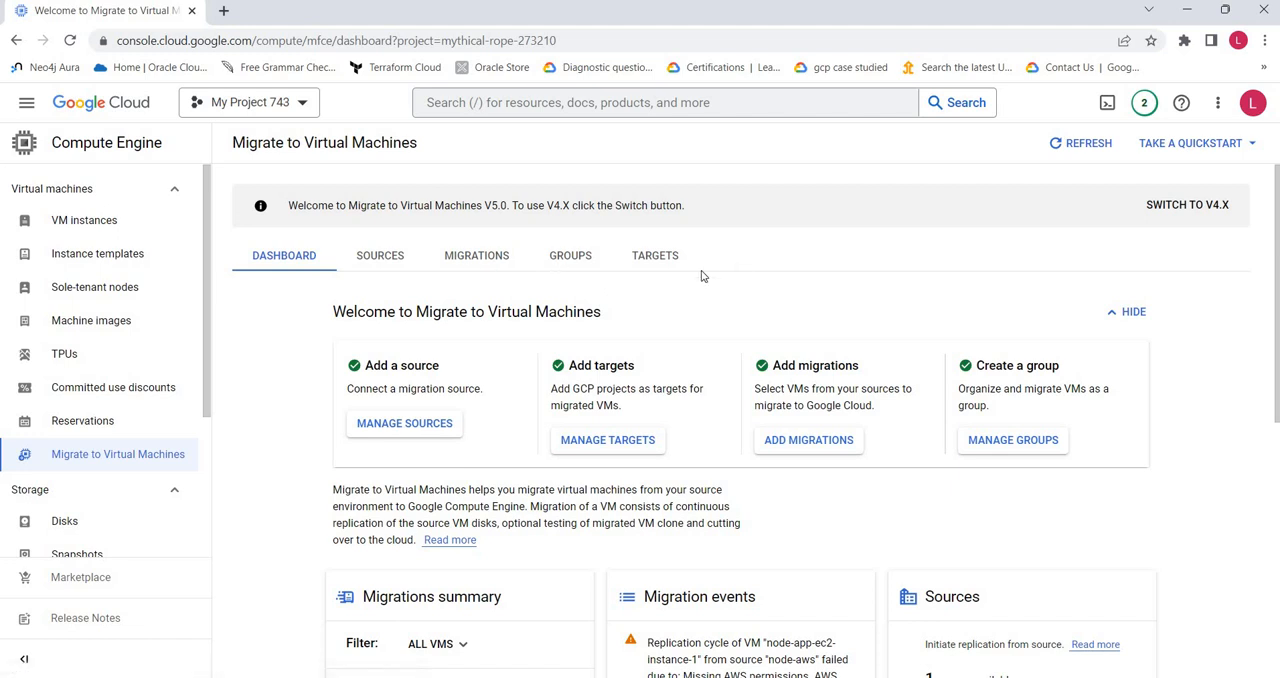
# Step: Hide the dashboard's welcome cards, review its migration, event, source, group and target summaries, and briefly visit the sources
pyautogui.click(1128, 314)
pyautogui.scroll(-2, 700, 342)
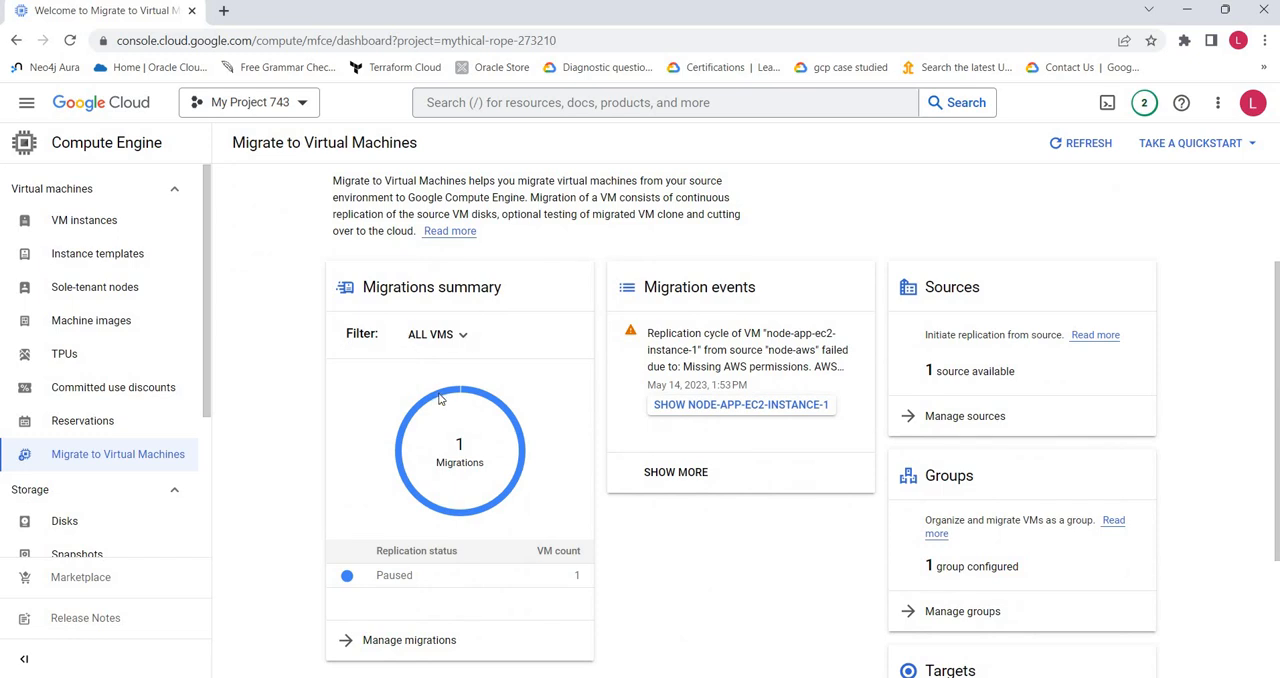
pyautogui.scroll(-2, 1086, 423)
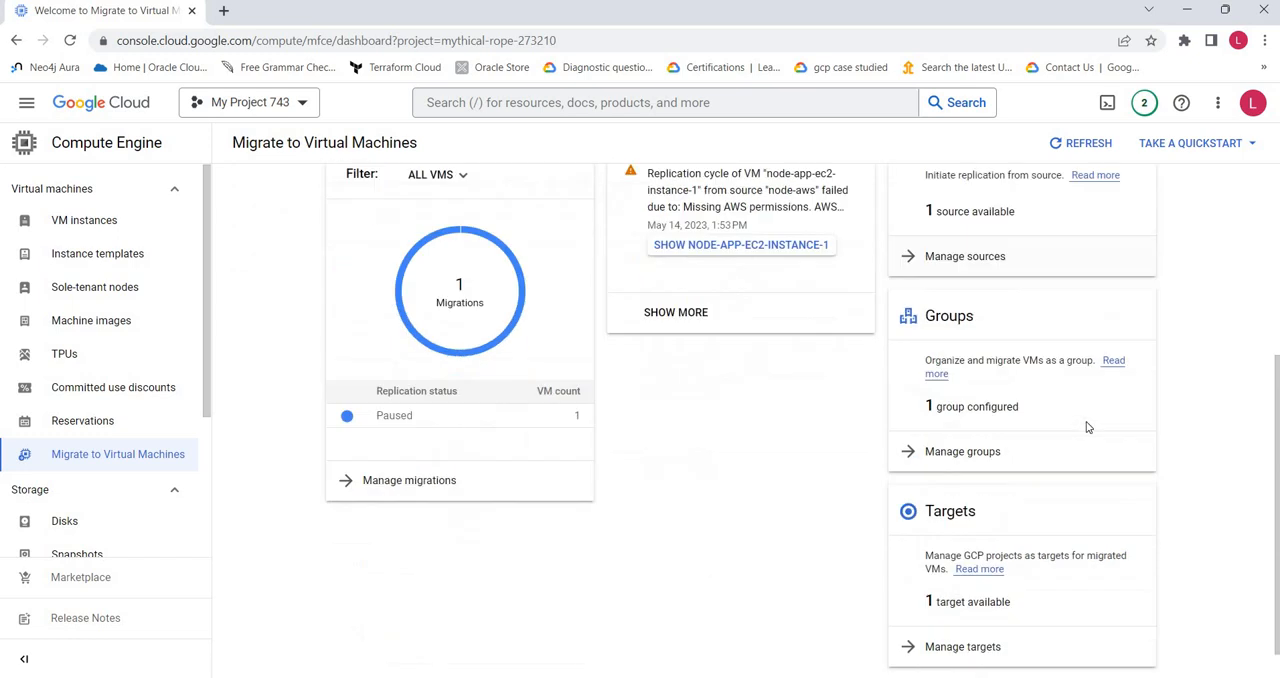
pyautogui.scroll(4, 900, 400)
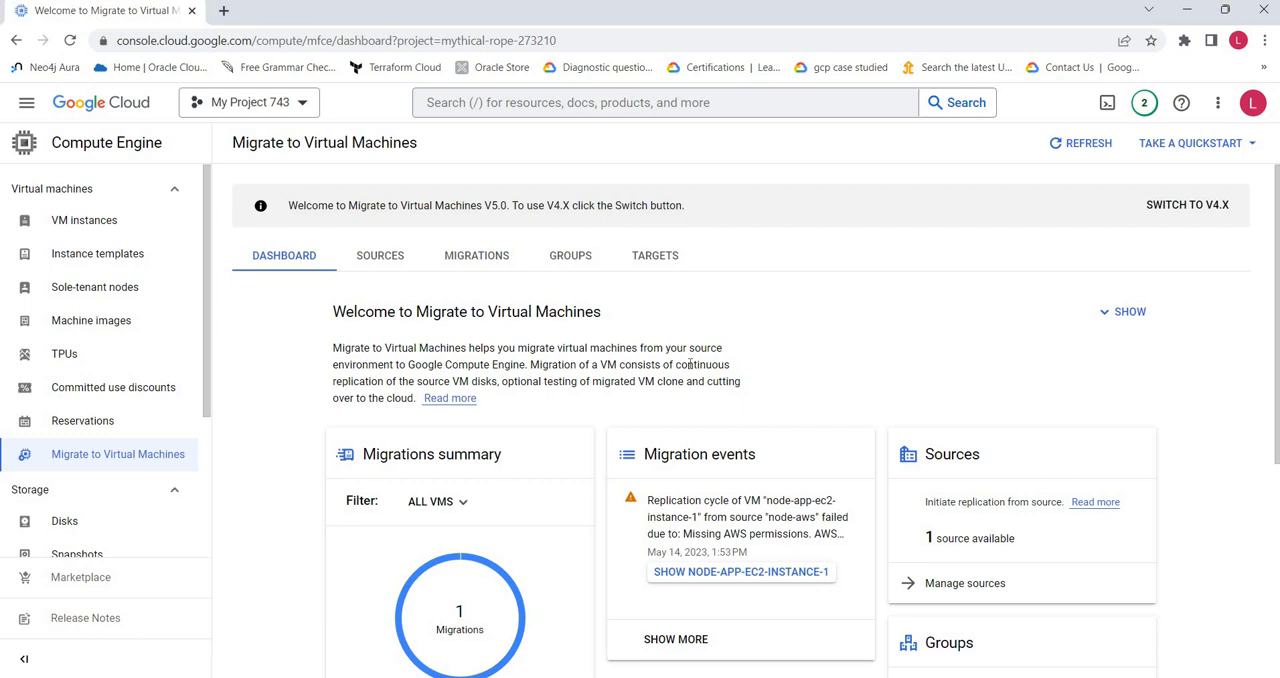
pyautogui.click(380, 256)
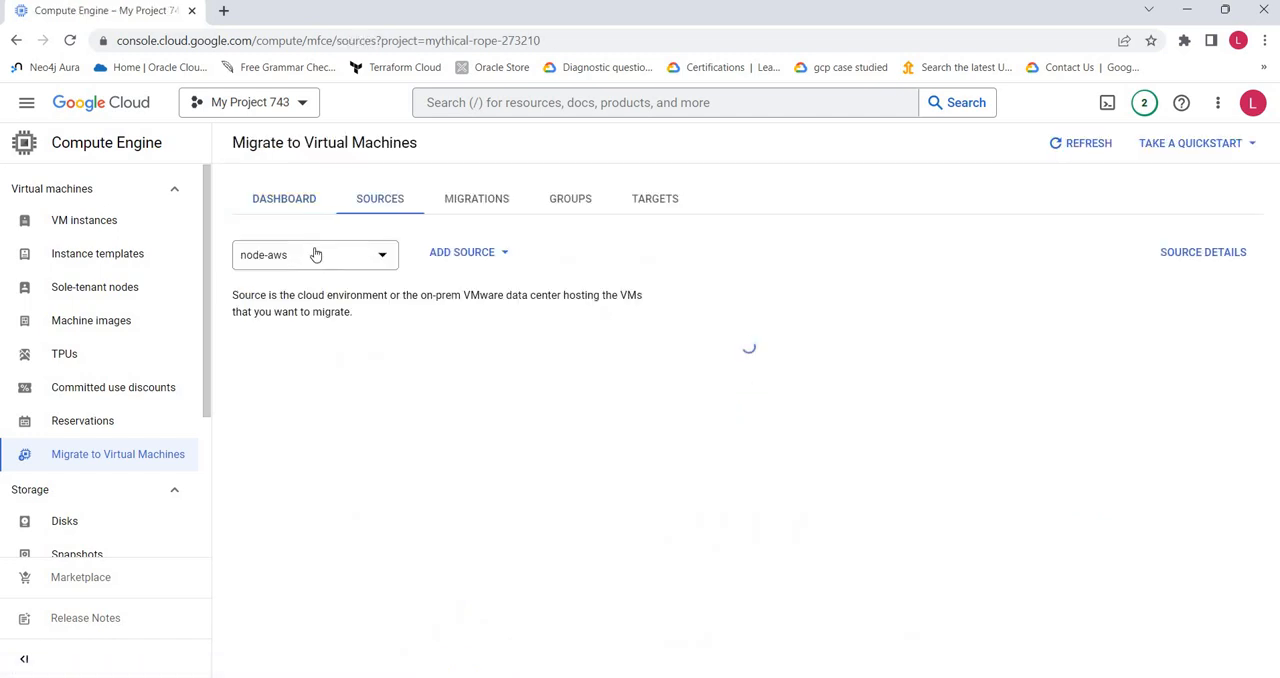
pyautogui.click(289, 207)
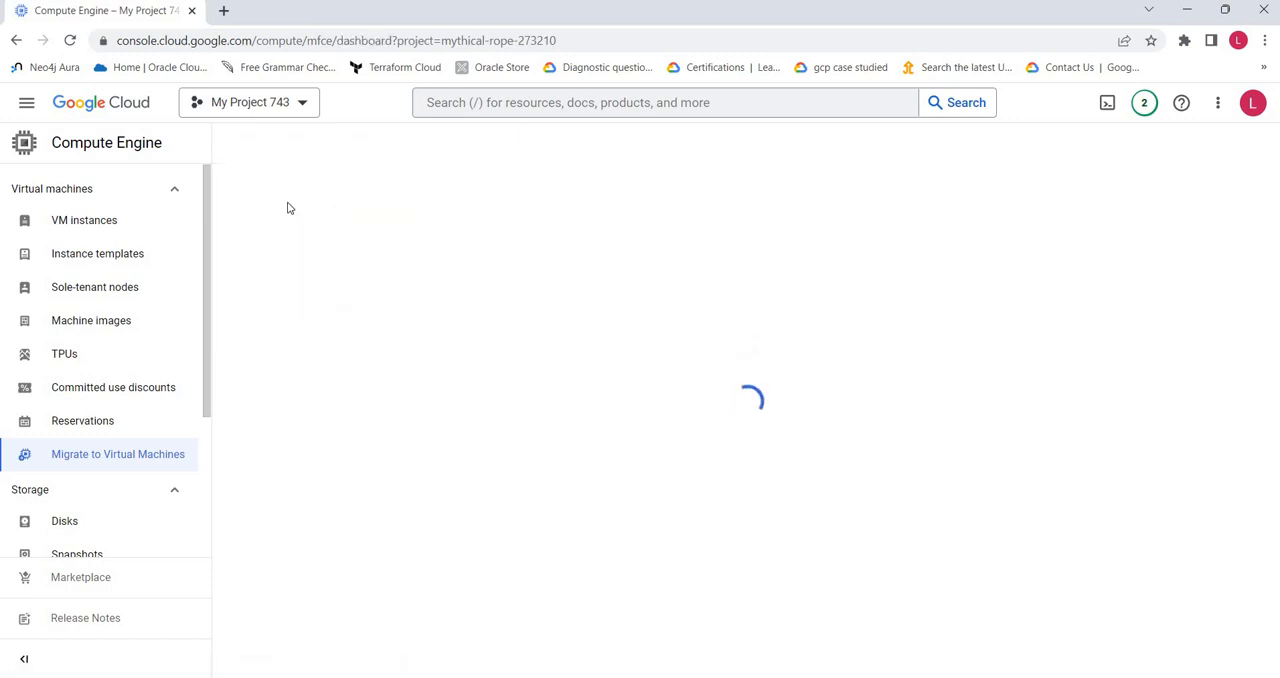